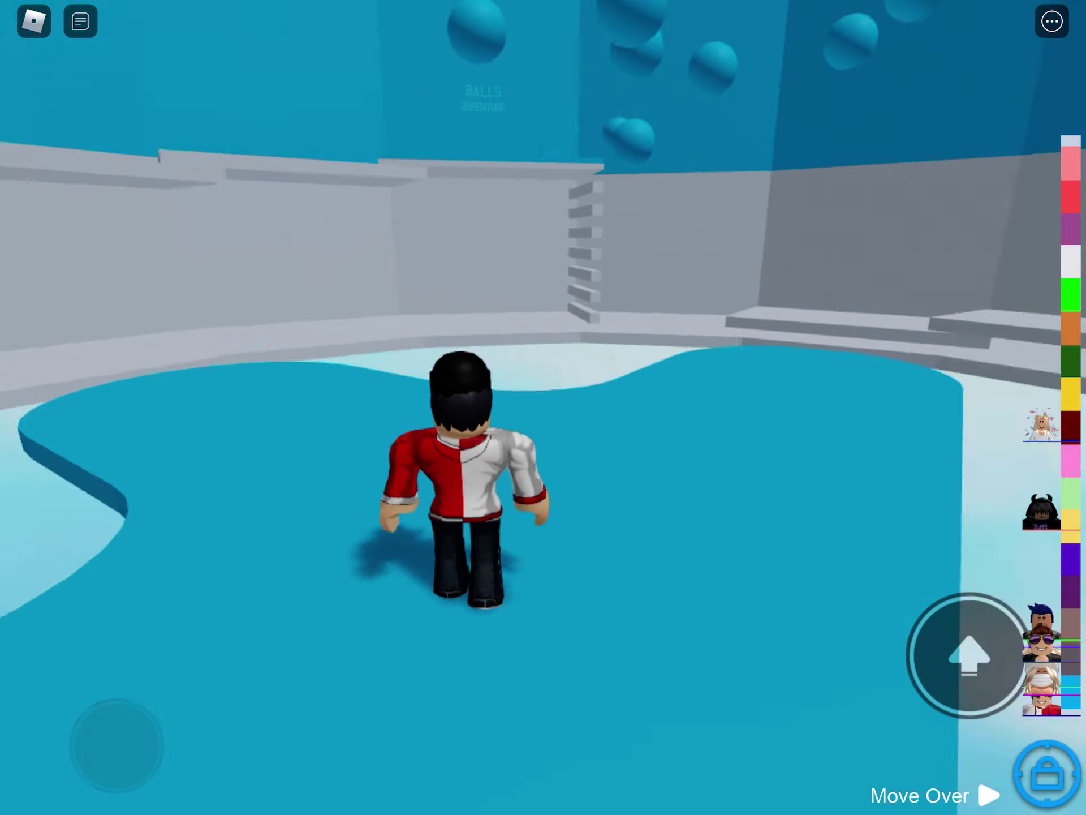
Walk past the ball-covered wall and across the grey walkway, dropping into the blue bowl
{"action": "left_click_drag", "start_coordinate": [543, 425], "coordinate": [696, 357]}
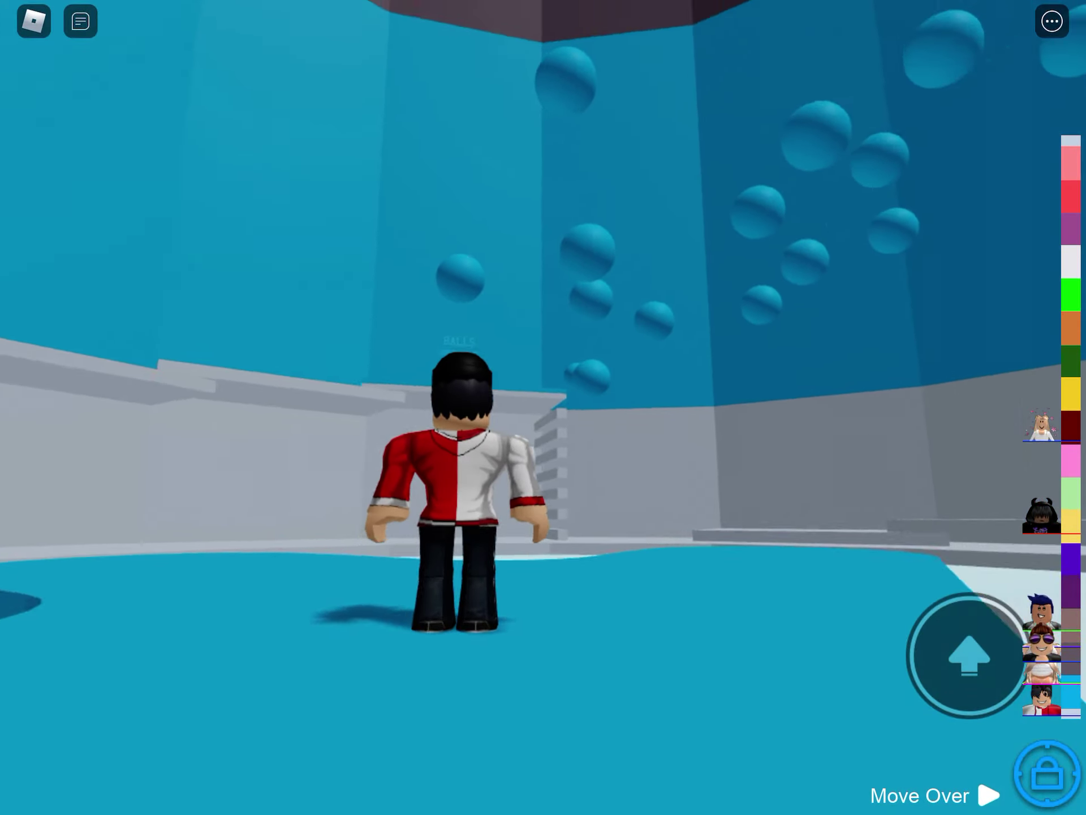
{"action": "left_click_drag", "start_coordinate": [543, 425], "coordinate": [594, 594]}
{"action": "mouse_move", "coordinate": [197, 679]}
{"action": "left_mouse_down"}
{"action": "mouse_move", "coordinate": [202, 650]}
{"action": "mouse_move", "coordinate": [178, 603]}
{"action": "mouse_move", "coordinate": [289, 603]}
{"action": "mouse_move", "coordinate": [293, 621]}
{"action": "mouse_move", "coordinate": [170, 597]}
{"action": "mouse_move", "coordinate": [177, 574]}
{"action": "left_mouse_up"}
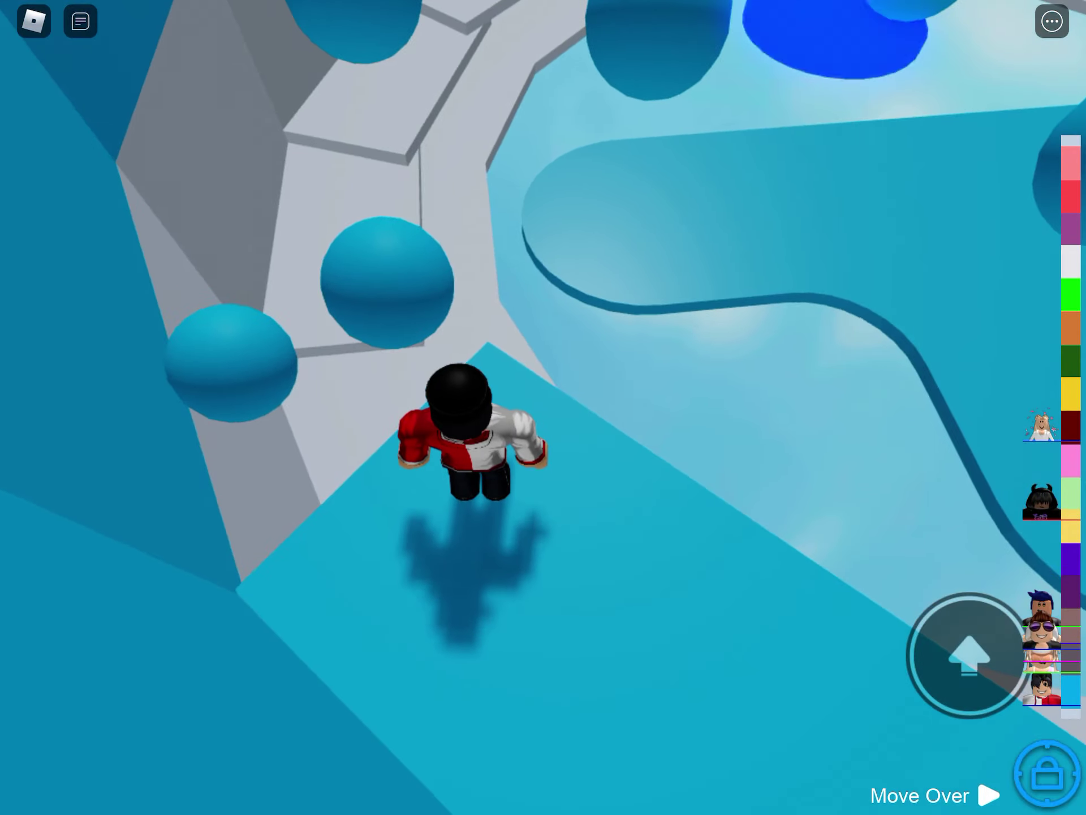
{"action": "mouse_move", "coordinate": [114, 604]}
{"action": "left_mouse_down"}
{"action": "mouse_move", "coordinate": [114, 586]}
{"action": "mouse_move", "coordinate": [122, 660]}
{"action": "left_mouse_up"}
{"action": "mouse_move", "coordinate": [184, 607]}
{"action": "left_mouse_down"}
{"action": "mouse_move", "coordinate": [150, 663]}
{"action": "mouse_move", "coordinate": [106, 504]}
{"action": "left_mouse_up"}
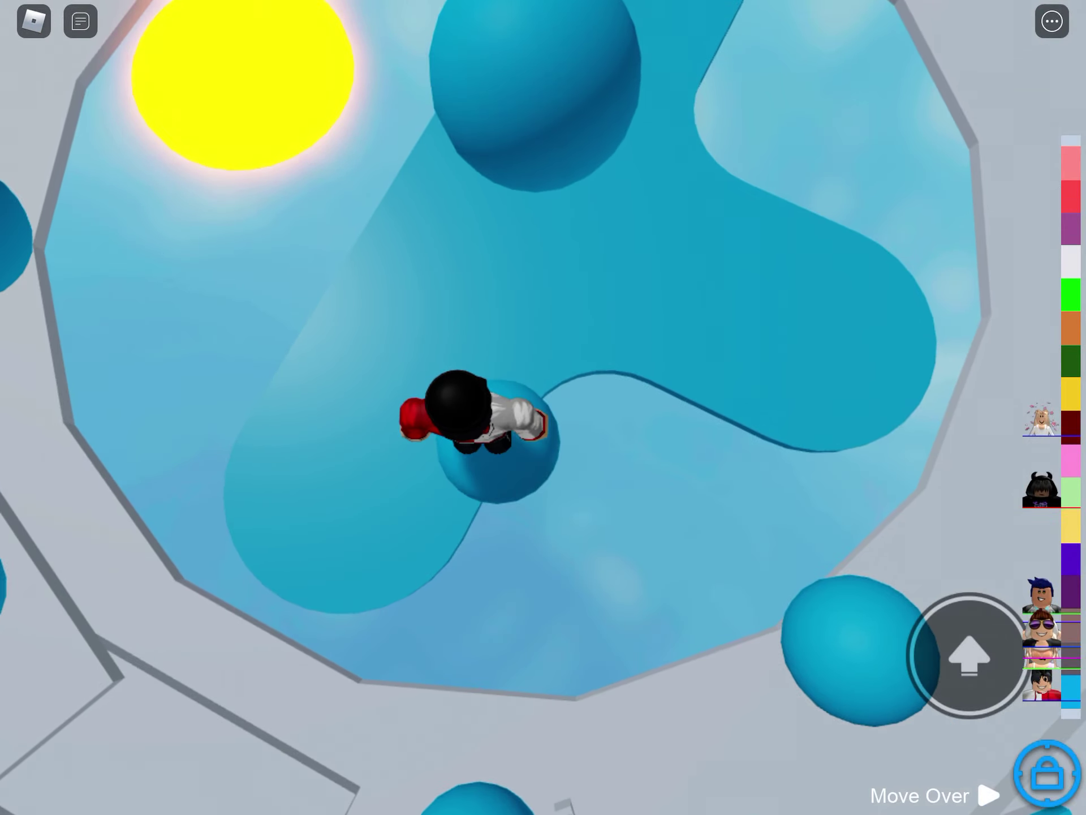
{"action": "left_click_drag", "start_coordinate": [136, 632], "coordinate": [151, 565]}
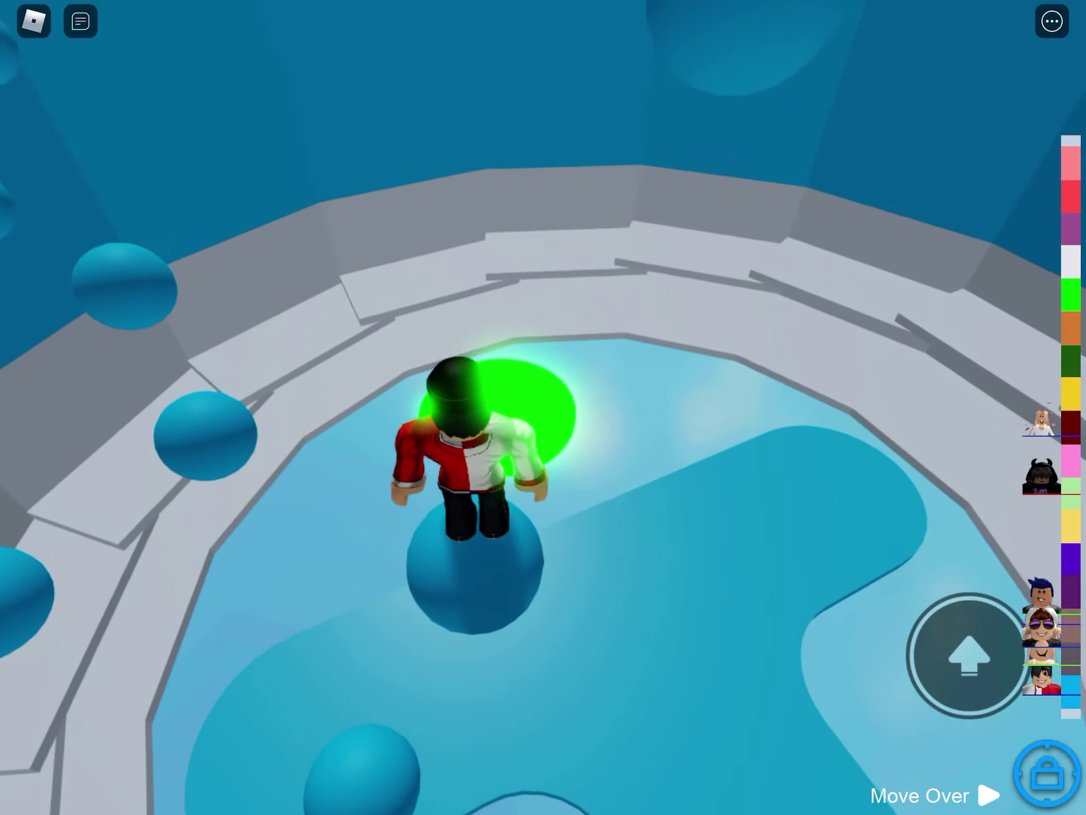
{"action": "mouse_move", "coordinate": [145, 626]}
{"action": "left_mouse_down"}
{"action": "mouse_move", "coordinate": [145, 552]}
{"action": "mouse_move", "coordinate": [95, 482]}
{"action": "mouse_move", "coordinate": [68, 472]}
{"action": "mouse_move", "coordinate": [134, 540]}
{"action": "mouse_move", "coordinate": [95, 569]}
{"action": "mouse_move", "coordinate": [113, 555]}
{"action": "mouse_move", "coordinate": [182, 591]}
{"action": "mouse_move", "coordinate": [230, 599]}
{"action": "mouse_move", "coordinate": [90, 538]}
{"action": "mouse_move", "coordinate": [199, 569]}
{"action": "mouse_move", "coordinate": [199, 716]}
{"action": "mouse_move", "coordinate": [205, 583]}
{"action": "mouse_move", "coordinate": [80, 534]}
{"action": "mouse_move", "coordinate": [127, 534]}
{"action": "mouse_move", "coordinate": [90, 512]}
{"action": "mouse_move", "coordinate": [100, 512]}
{"action": "left_mouse_up"}
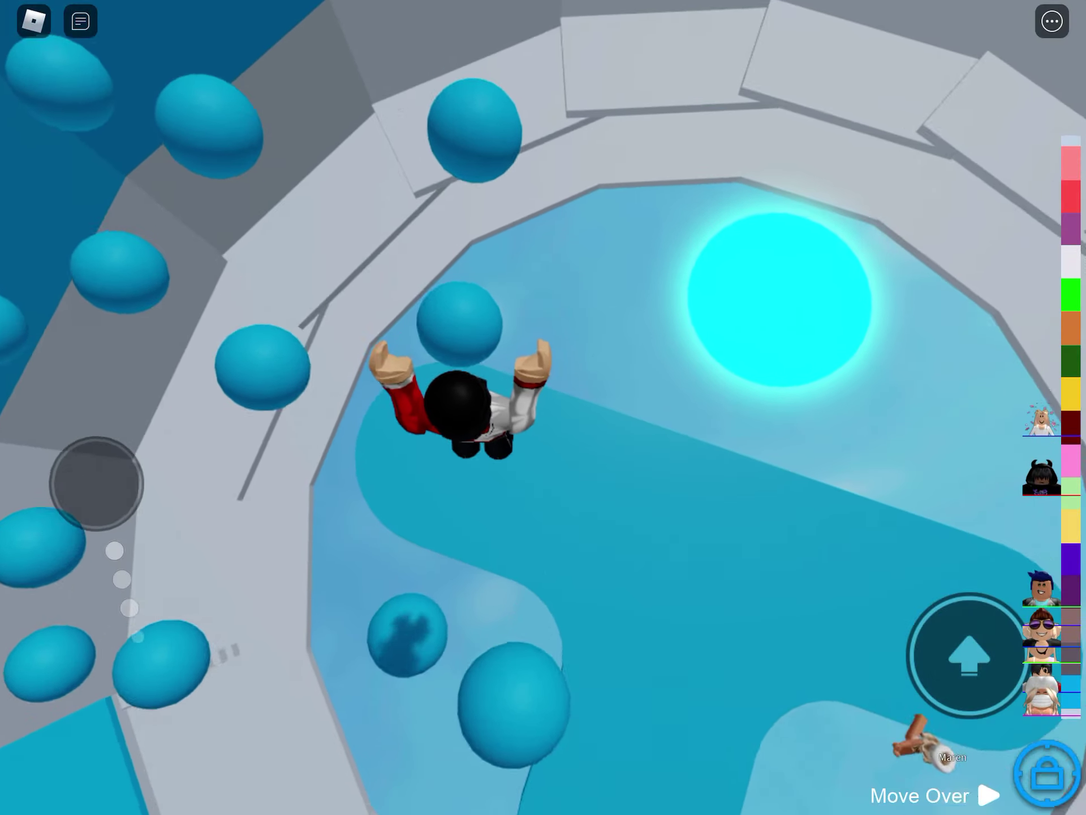
Follow the curved grey path among the balls and step onto the inner pool
{"action": "left_click_drag", "start_coordinate": [679, 297], "coordinate": [679, 509]}
{"action": "left_click_drag", "start_coordinate": [678, 424], "coordinate": [510, 424]}
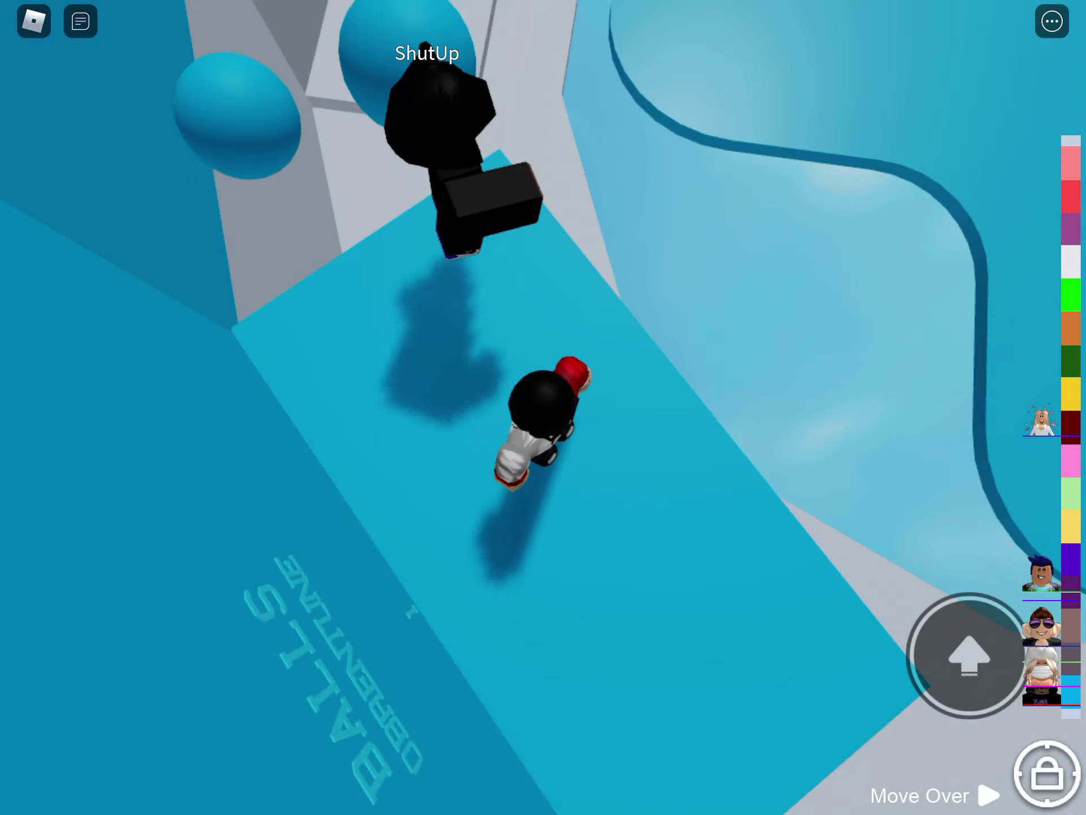
{"action": "mouse_move", "coordinate": [162, 577]}
{"action": "left_mouse_down"}
{"action": "mouse_move", "coordinate": [159, 619]}
{"action": "mouse_move", "coordinate": [170, 638]}
{"action": "mouse_move", "coordinate": [142, 689]}
{"action": "left_mouse_up"}
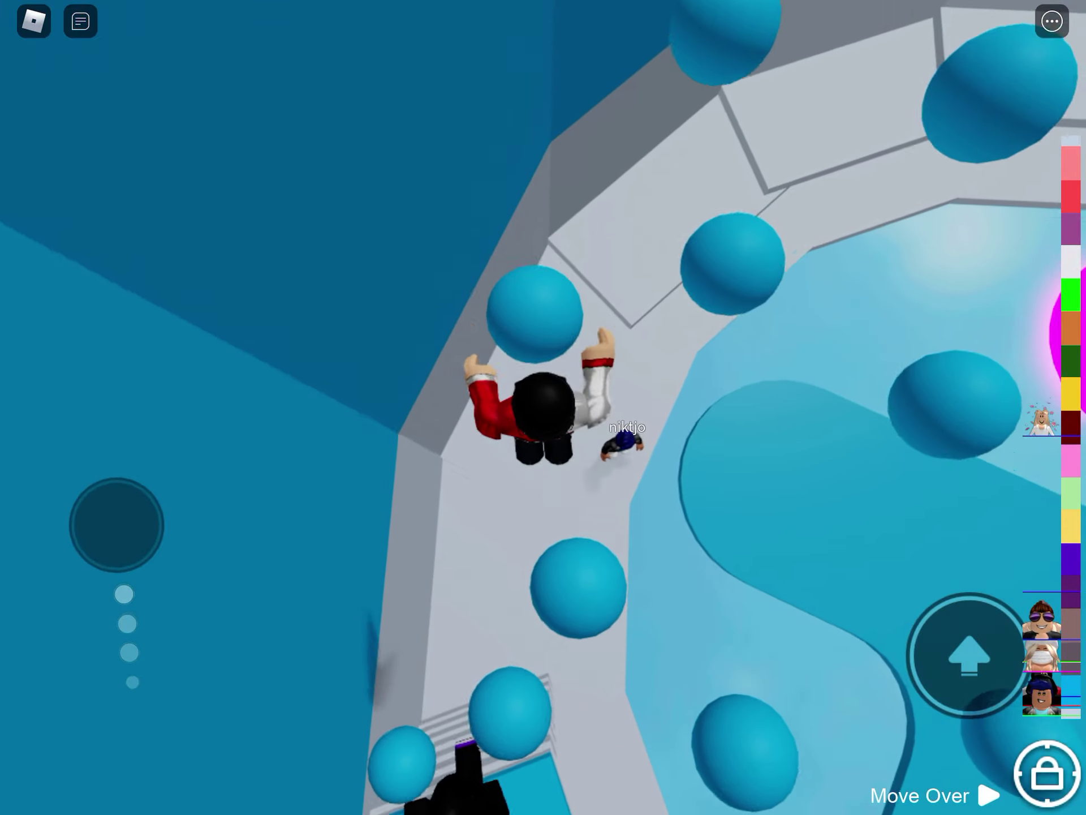
{"action": "mouse_move", "coordinate": [116, 522]}
{"action": "left_mouse_down"}
{"action": "mouse_move", "coordinate": [107, 521]}
{"action": "mouse_move", "coordinate": [209, 552]}
{"action": "left_mouse_up"}
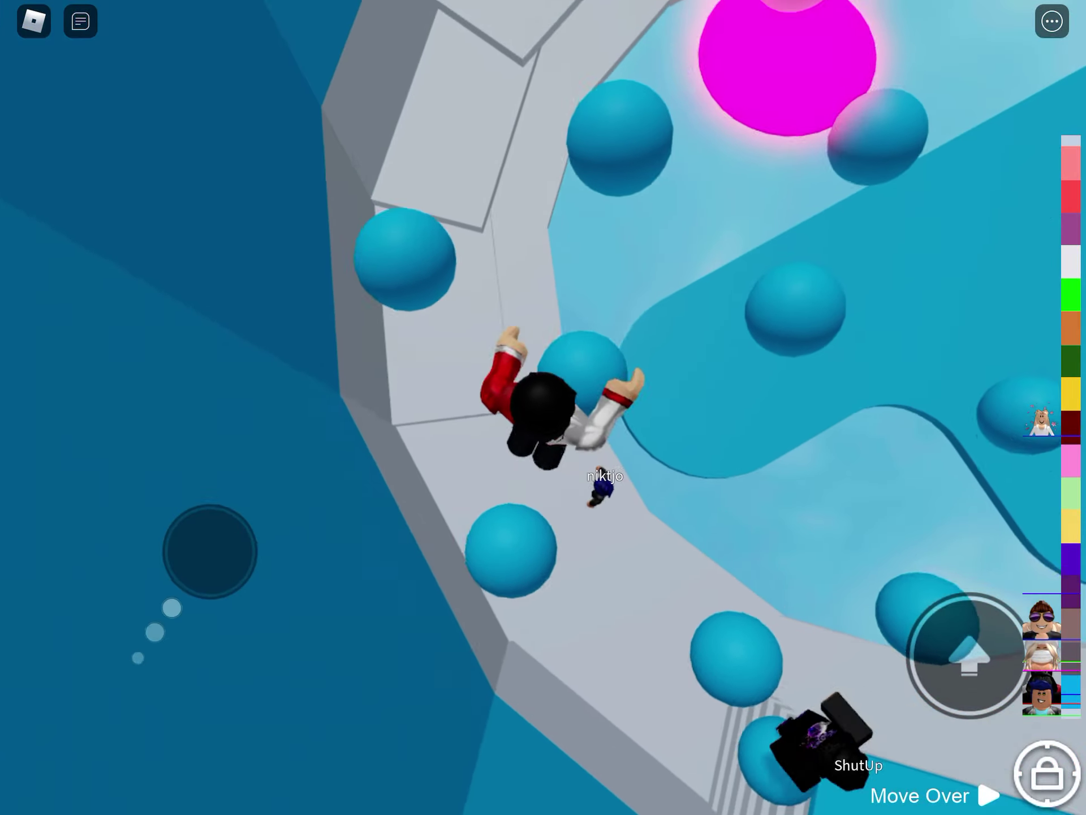
{"action": "left_click_drag", "start_coordinate": [680, 339], "coordinate": [510, 340]}
{"action": "mouse_move", "coordinate": [279, 671]}
{"action": "left_mouse_down"}
{"action": "mouse_move", "coordinate": [178, 608]}
{"action": "mouse_move", "coordinate": [197, 492]}
{"action": "left_mouse_up"}
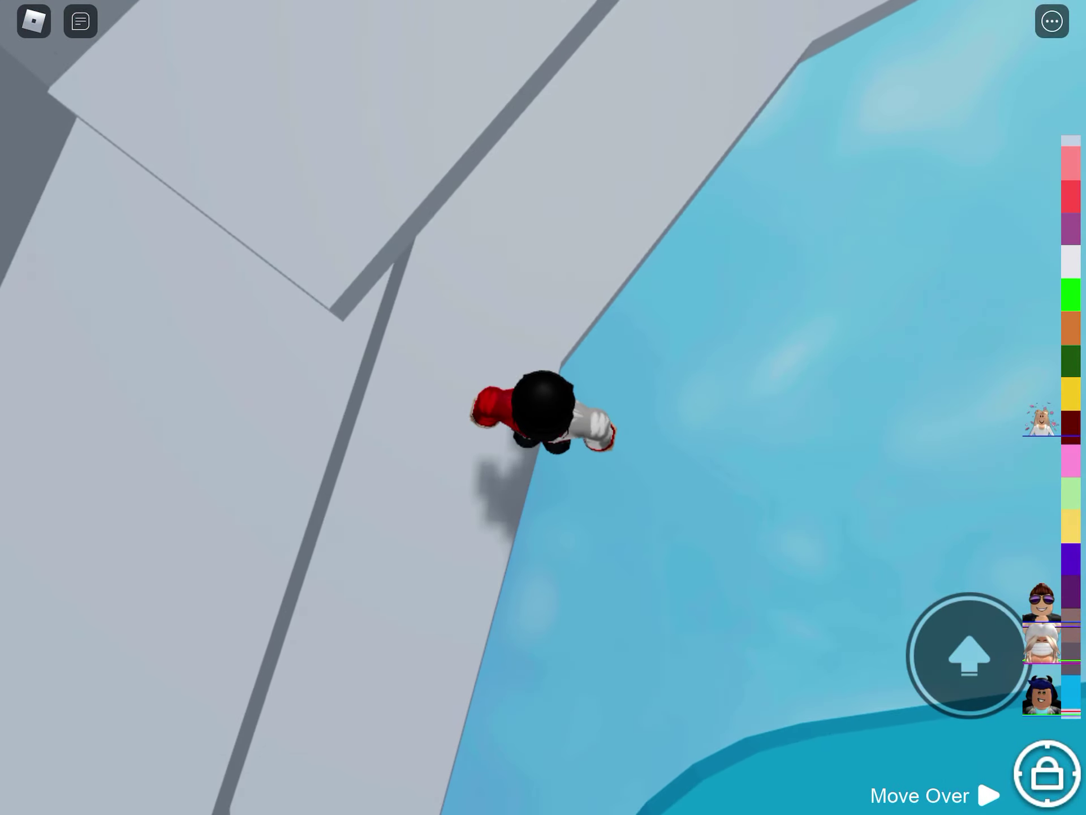
{"action": "left_click_drag", "start_coordinate": [709, 663], "coordinate": [489, 603]}
{"action": "mouse_move", "coordinate": [197, 628]}
{"action": "left_mouse_down"}
{"action": "mouse_move", "coordinate": [196, 582]}
{"action": "mouse_move", "coordinate": [192, 608]}
{"action": "mouse_move", "coordinate": [226, 585]}
{"action": "mouse_move", "coordinate": [173, 598]}
{"action": "mouse_move", "coordinate": [153, 586]}
{"action": "mouse_move", "coordinate": [109, 636]}
{"action": "mouse_move", "coordinate": [105, 575]}
{"action": "mouse_move", "coordinate": [140, 583]}
{"action": "mouse_move", "coordinate": [138, 521]}
{"action": "mouse_move", "coordinate": [179, 617]}
{"action": "left_mouse_up"}
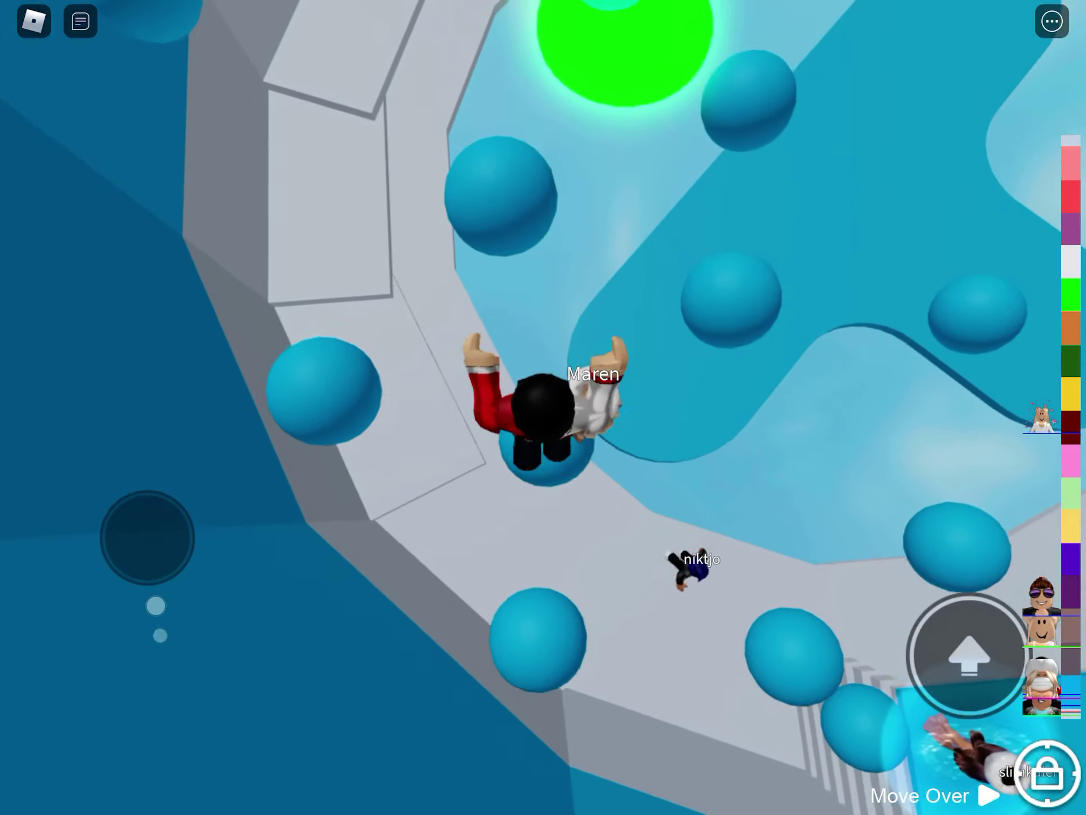
{"action": "left_click_drag", "start_coordinate": [147, 537], "coordinate": [155, 675]}
{"action": "left_click_drag", "start_coordinate": [252, 604], "coordinate": [189, 682]}
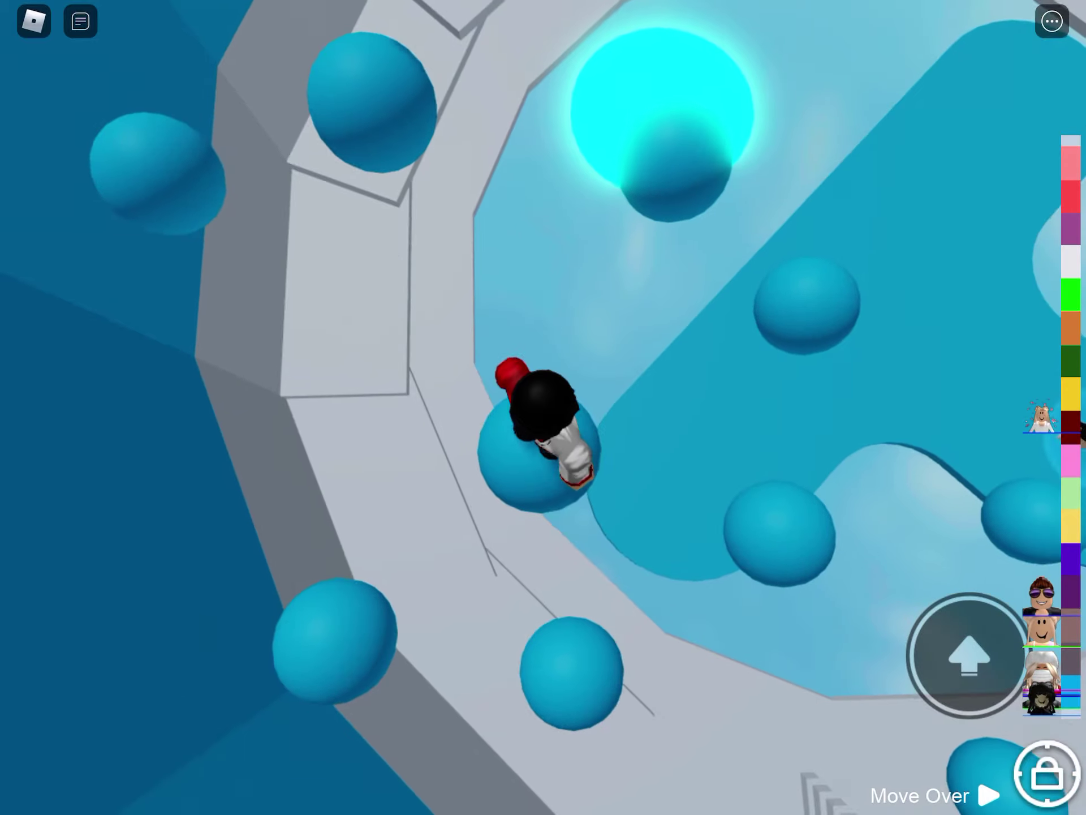
{"action": "mouse_move", "coordinate": [240, 555]}
{"action": "left_mouse_down"}
{"action": "mouse_move", "coordinate": [195, 643]}
{"action": "mouse_move", "coordinate": [206, 557]}
{"action": "mouse_move", "coordinate": [170, 546]}
{"action": "left_mouse_up"}
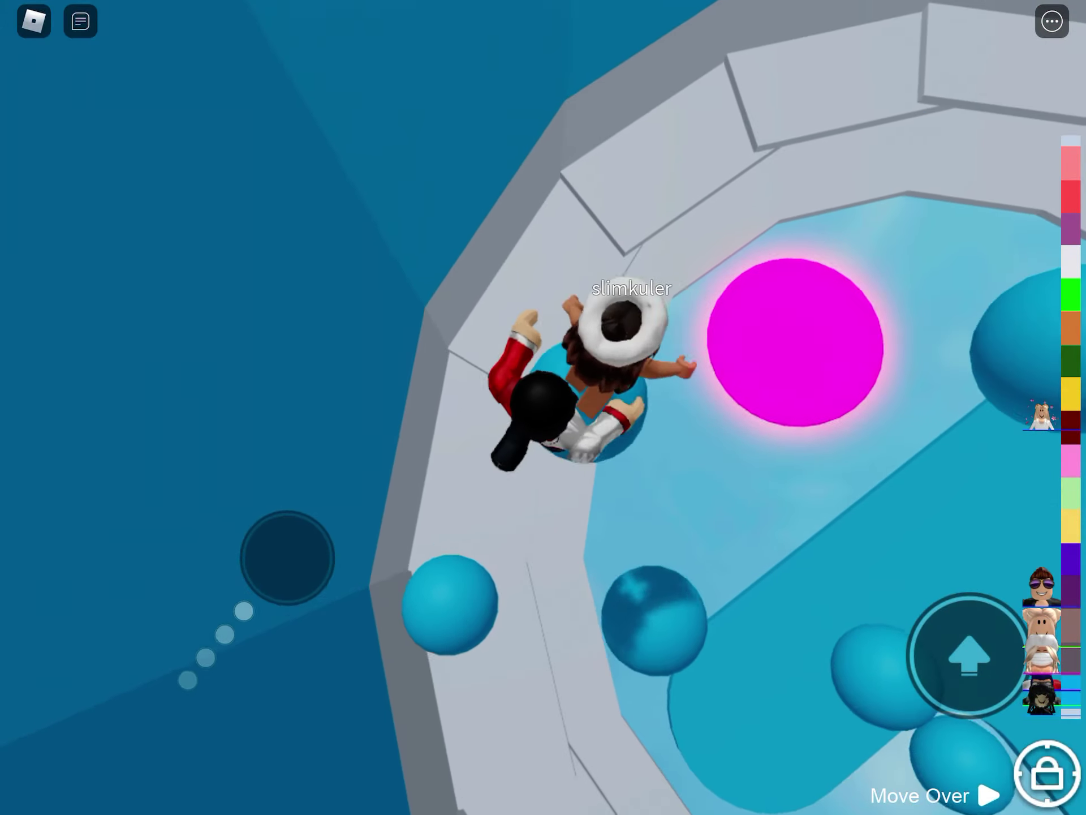
Walk the avatar along the pole, swinging the view around the pole and ring
{"action": "mouse_move", "coordinate": [188, 679]}
{"action": "left_mouse_down"}
{"action": "mouse_move", "coordinate": [212, 539]}
{"action": "mouse_move", "coordinate": [167, 621]}
{"action": "left_mouse_up"}
{"action": "left_click_drag", "start_coordinate": [231, 628], "coordinate": [199, 688]}
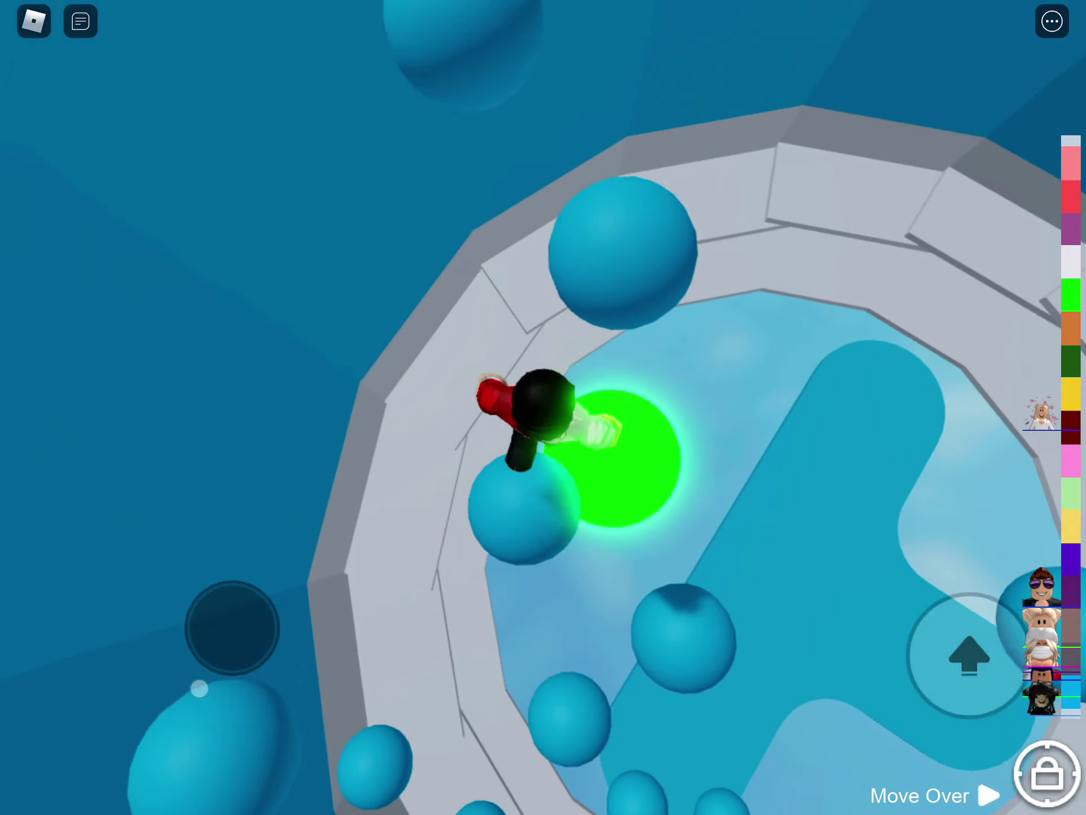
{"action": "left_click_drag", "start_coordinate": [134, 570], "coordinate": [140, 585]}
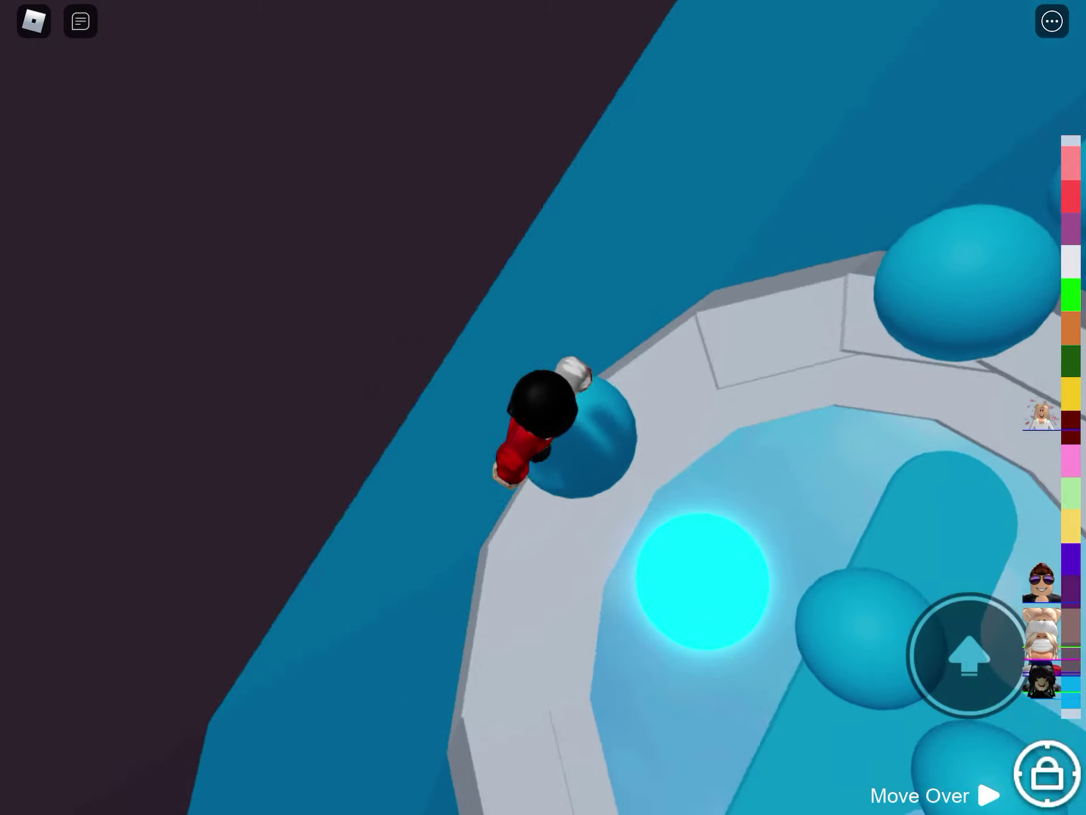
{"action": "mouse_move", "coordinate": [189, 670]}
{"action": "left_mouse_down"}
{"action": "mouse_move", "coordinate": [176, 646]}
{"action": "mouse_move", "coordinate": [179, 524]}
{"action": "mouse_move", "coordinate": [206, 594]}
{"action": "left_mouse_up"}
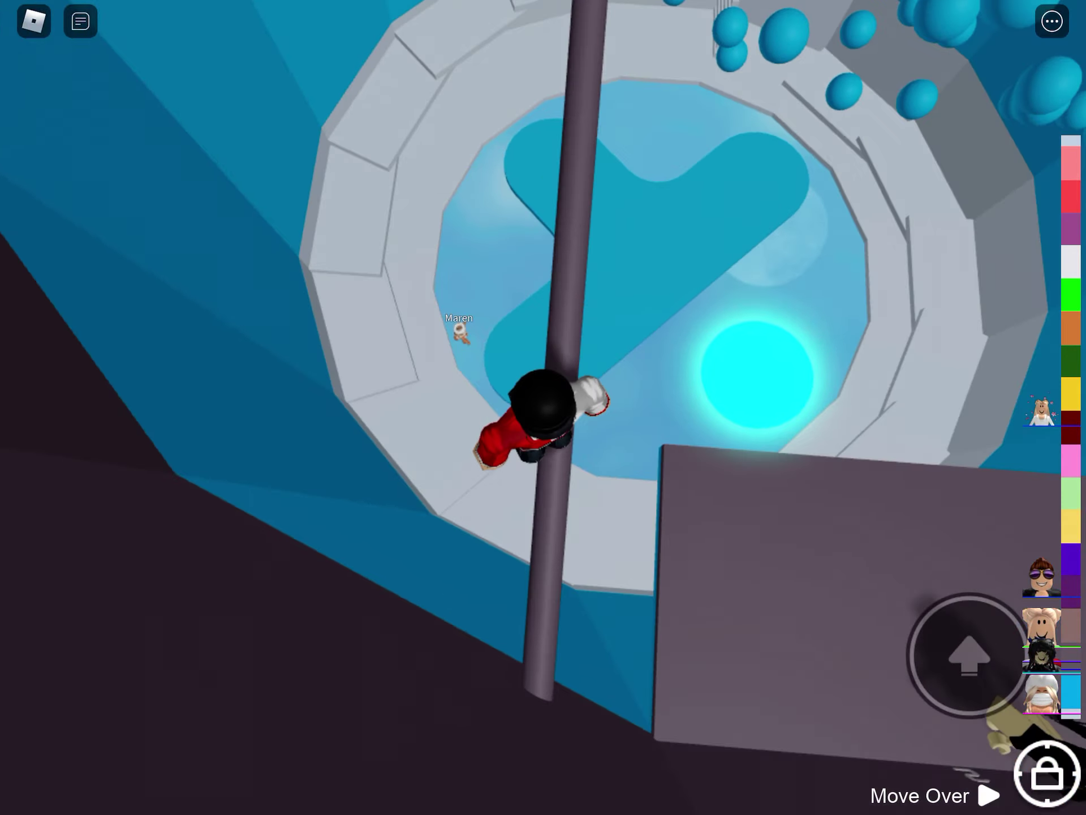
{"action": "left_click_drag", "start_coordinate": [172, 652], "coordinate": [131, 624]}
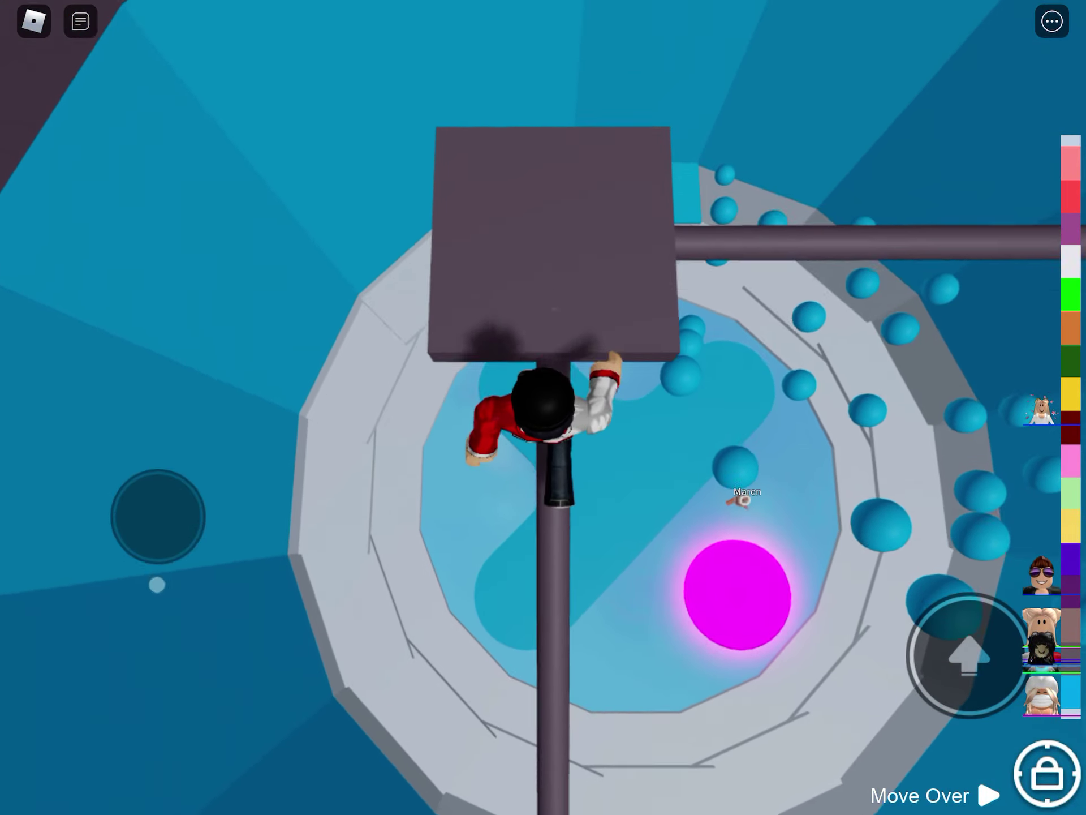
{"action": "left_click_drag", "start_coordinate": [339, 424], "coordinate": [764, 425]}
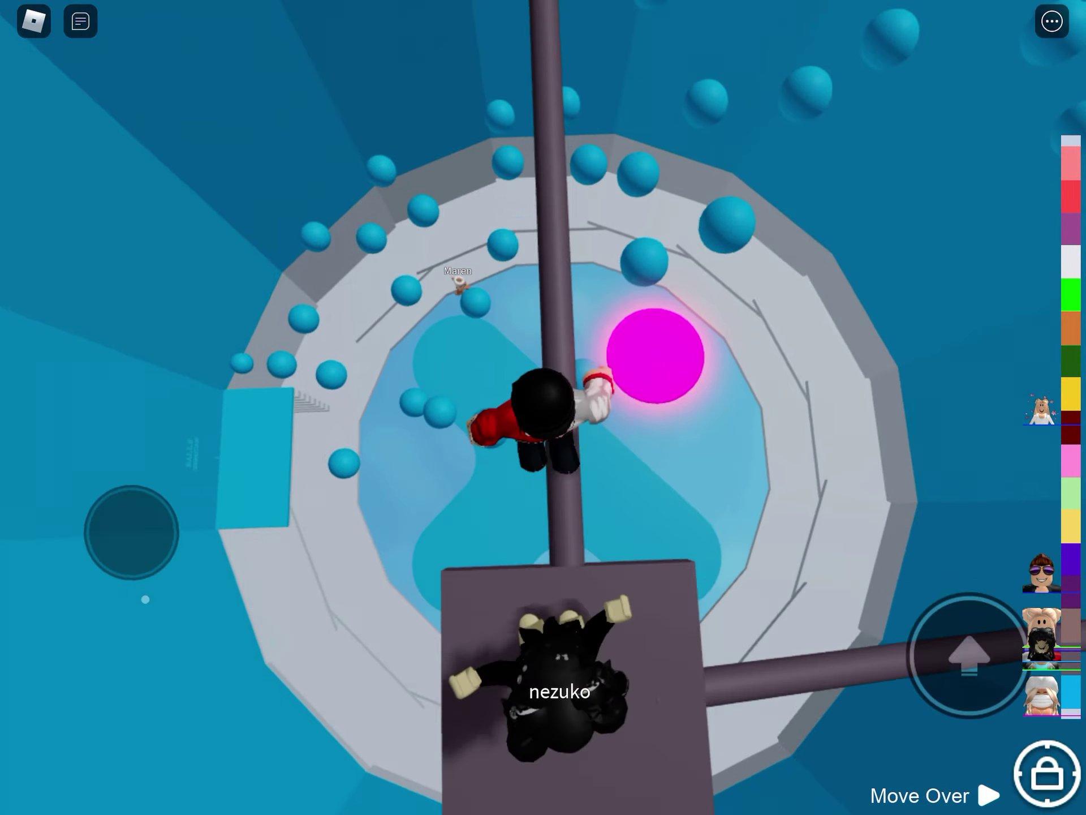
{"action": "left_click_drag", "start_coordinate": [679, 425], "coordinate": [510, 382]}
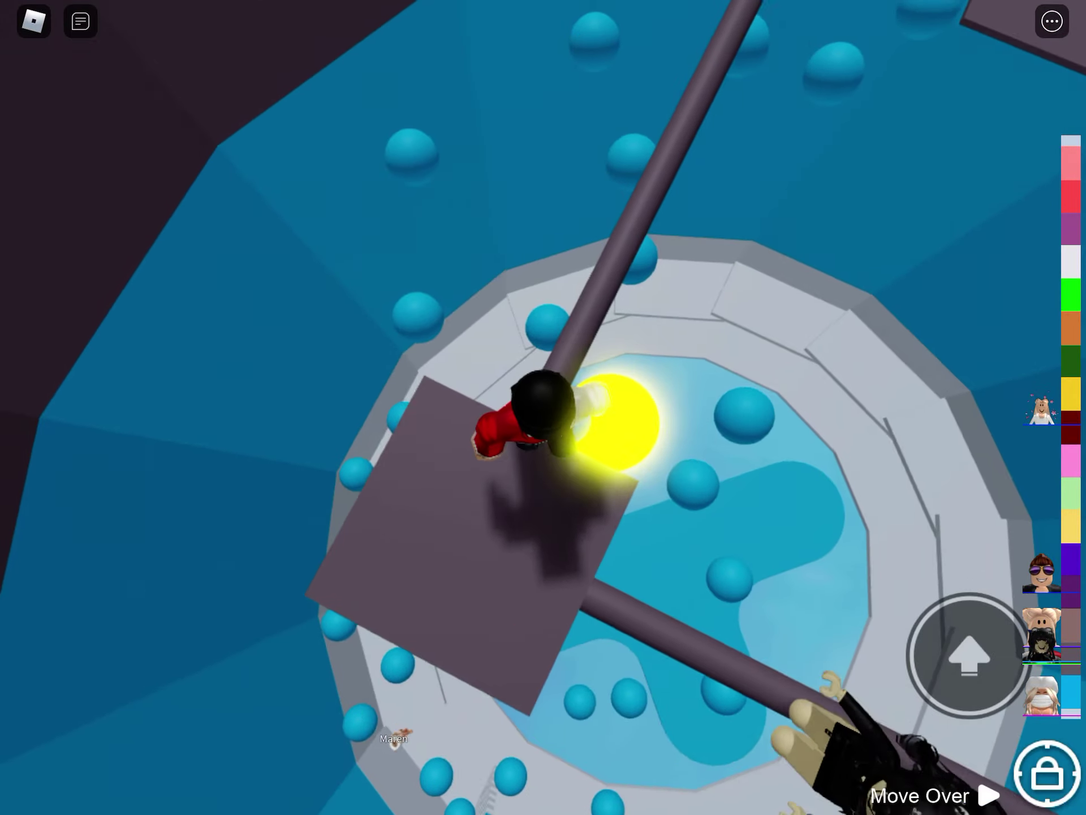
{"action": "left_click_drag", "start_coordinate": [680, 340], "coordinate": [424, 382]}
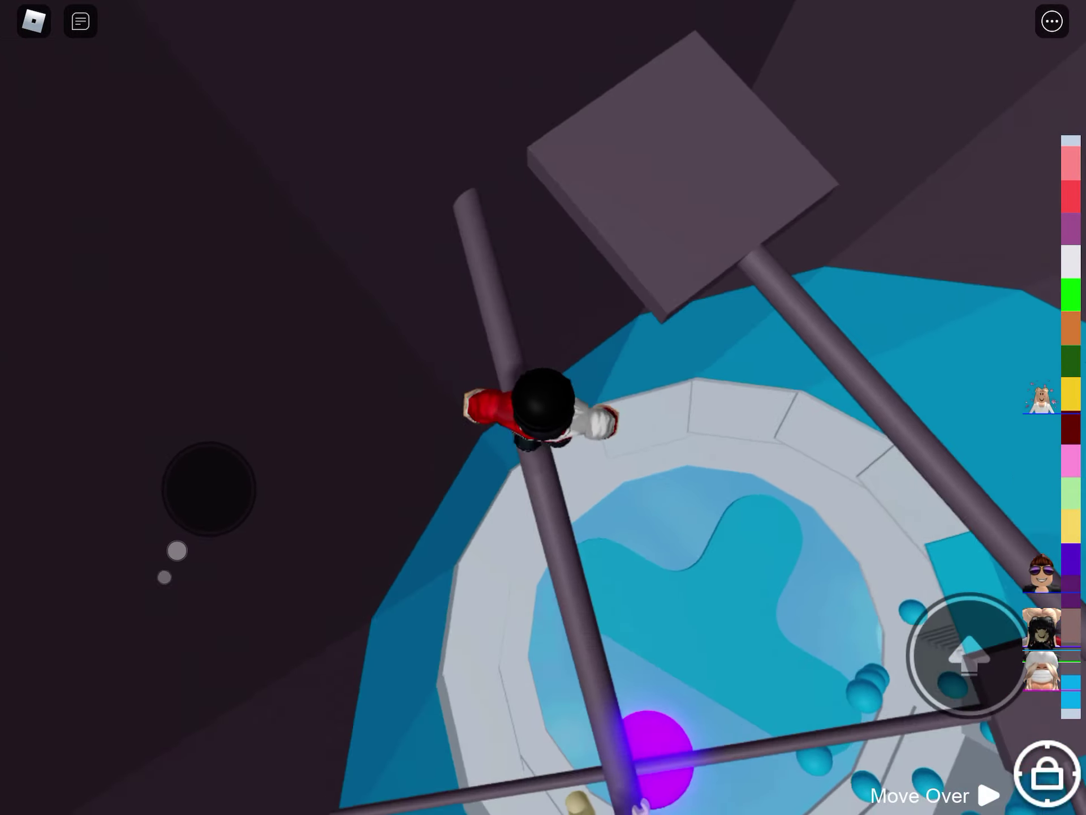
Fall down the tube past the square platform onto the blue water
{"action": "left_click_drag", "start_coordinate": [194, 485], "coordinate": [181, 609]}
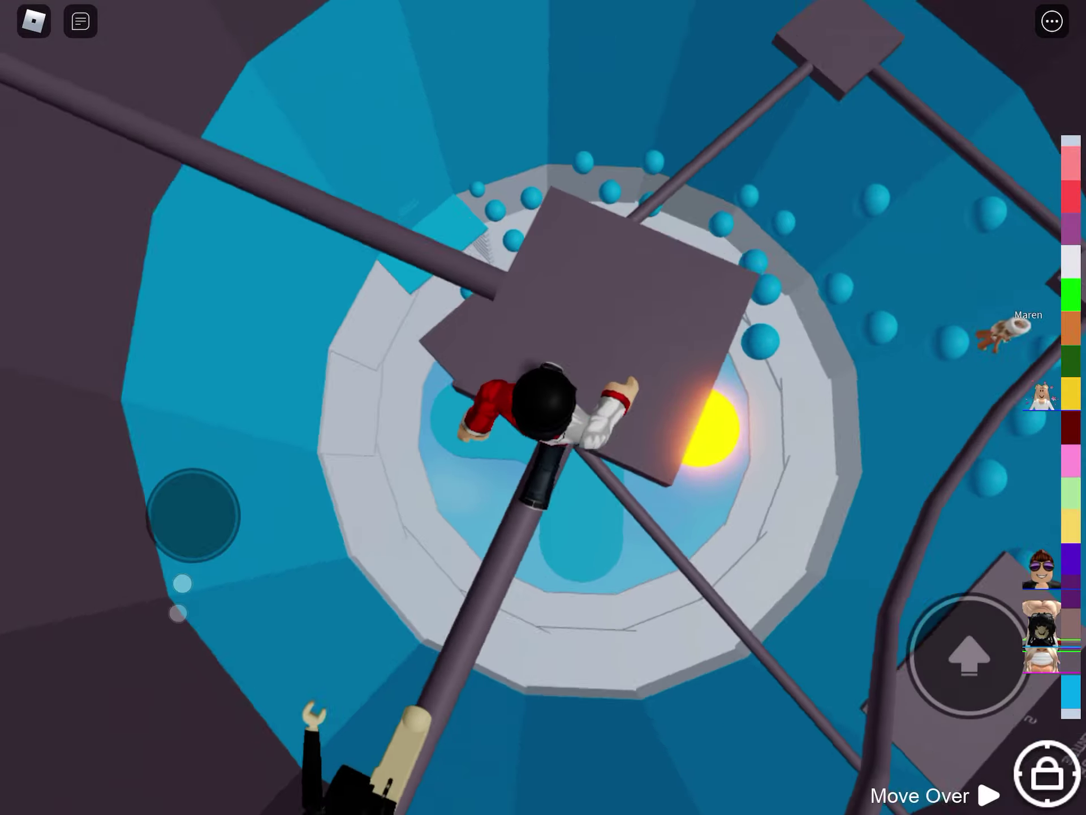
{"action": "left_click_drag", "start_coordinate": [181, 609], "coordinate": [183, 582]}
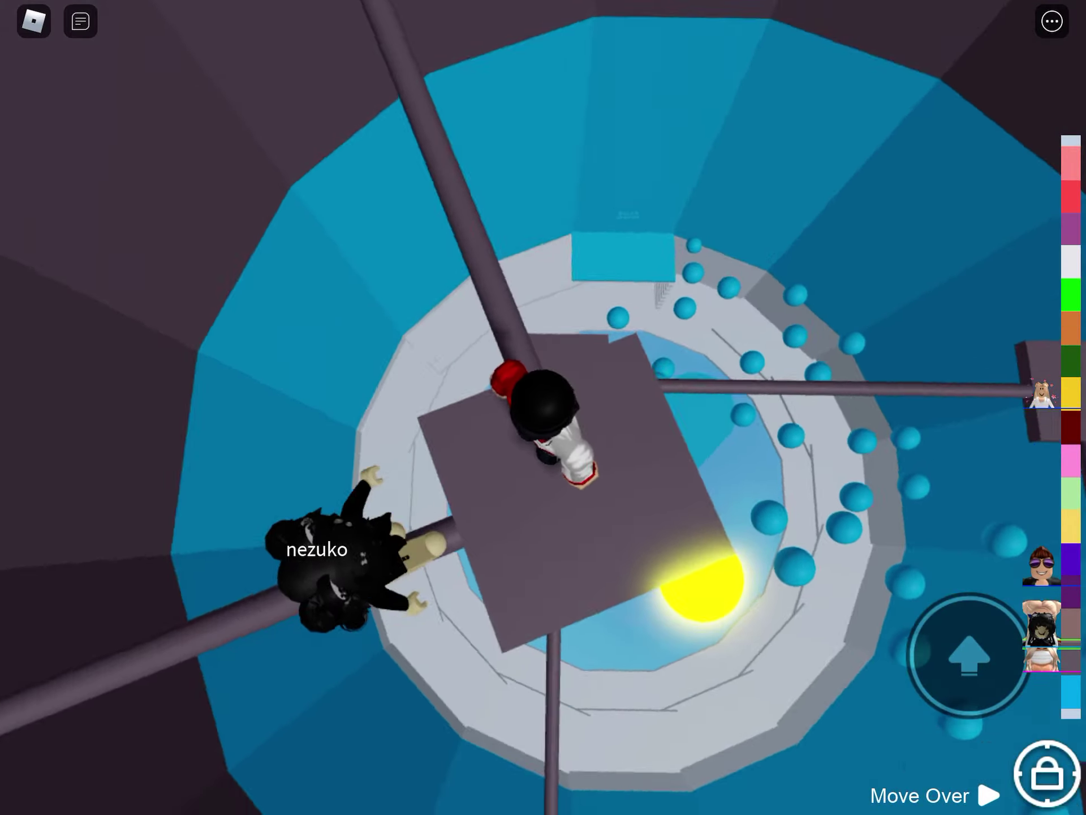
{"action": "left_click_drag", "start_coordinate": [195, 509], "coordinate": [178, 583]}
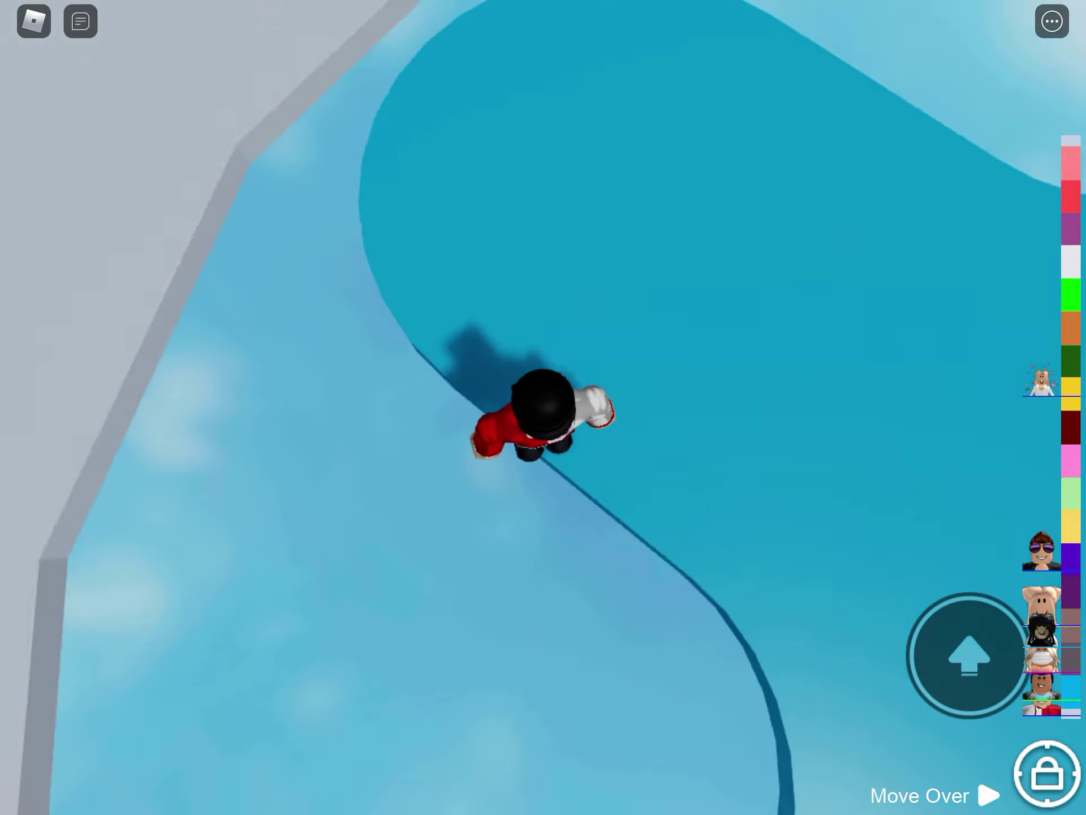
Run across the water toward the grey wall and drop onto the lower blue platform
{"action": "mouse_move", "coordinate": [189, 587]}
{"action": "left_mouse_down"}
{"action": "mouse_move", "coordinate": [180, 597]}
{"action": "mouse_move", "coordinate": [178, 577]}
{"action": "left_mouse_up"}
{"action": "left_click_drag", "start_coordinate": [176, 645], "coordinate": [130, 655]}
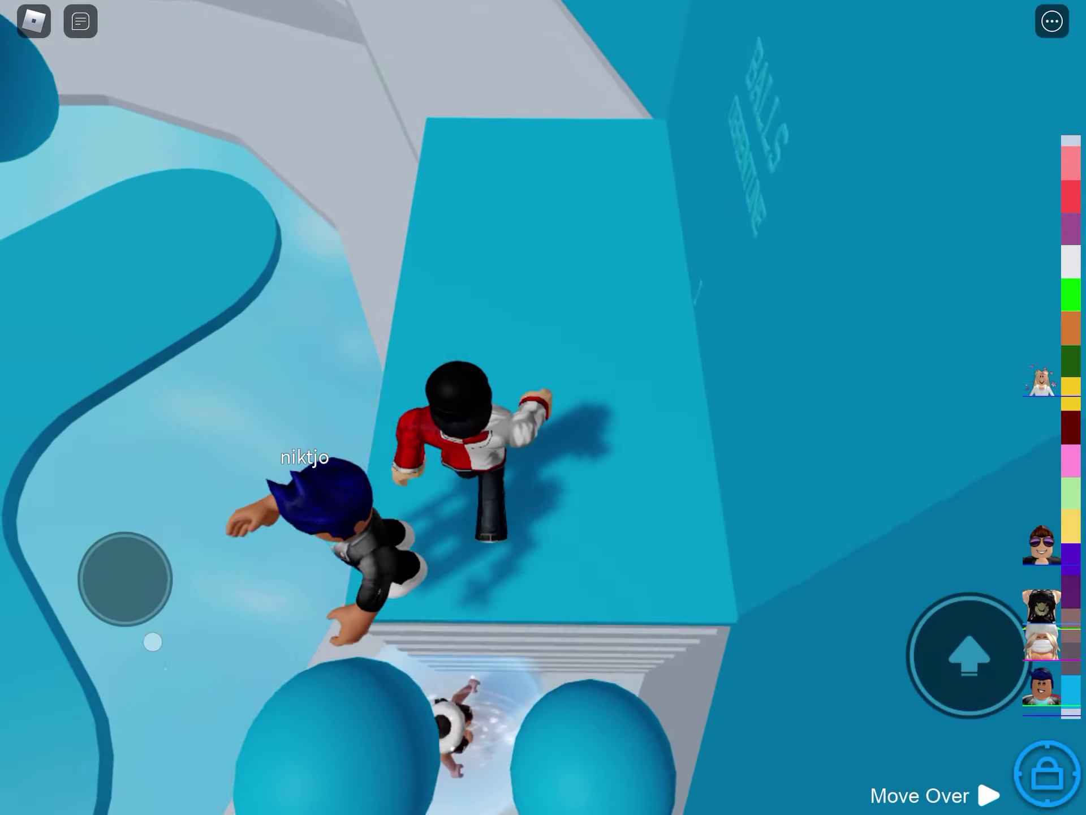
{"action": "mouse_move", "coordinate": [131, 655]}
{"action": "left_mouse_down"}
{"action": "mouse_move", "coordinate": [154, 643]}
{"action": "mouse_move", "coordinate": [94, 641]}
{"action": "mouse_move", "coordinate": [144, 595]}
{"action": "left_mouse_up"}
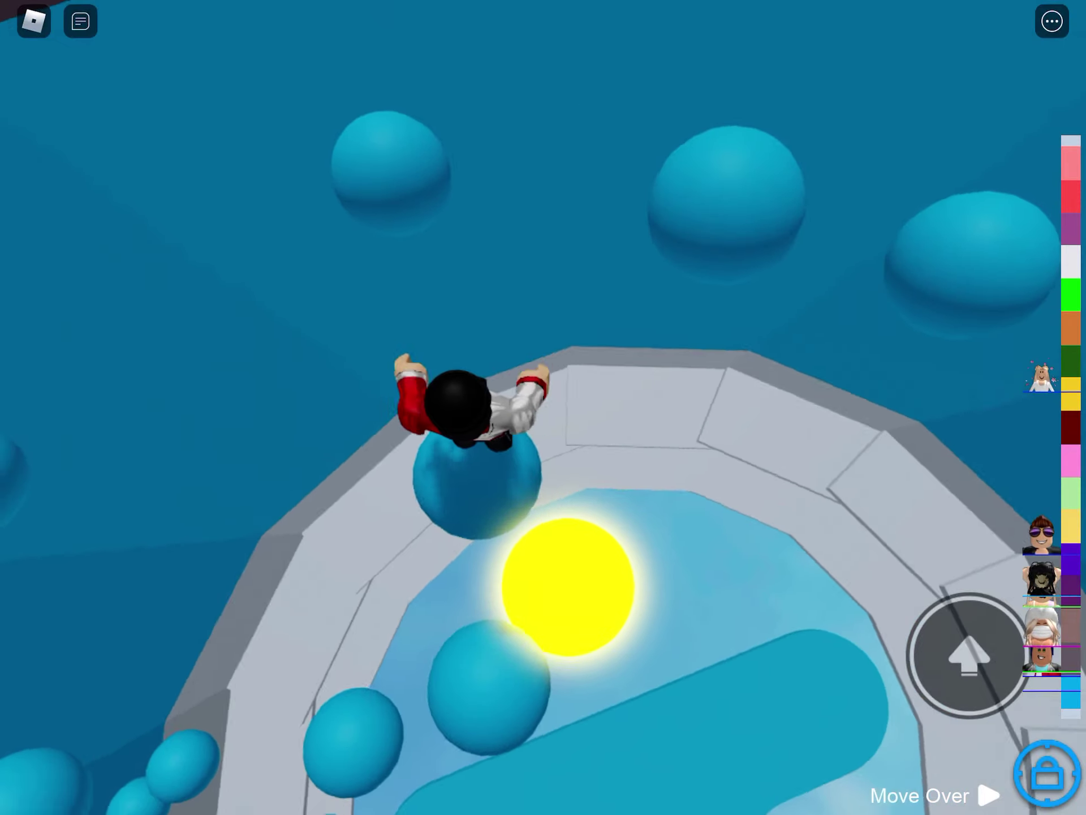
Cross a ball, the dark platform under the bar, and the blue and grey platforms into the pit
{"action": "left_click_drag", "start_coordinate": [138, 619], "coordinate": [134, 561]}
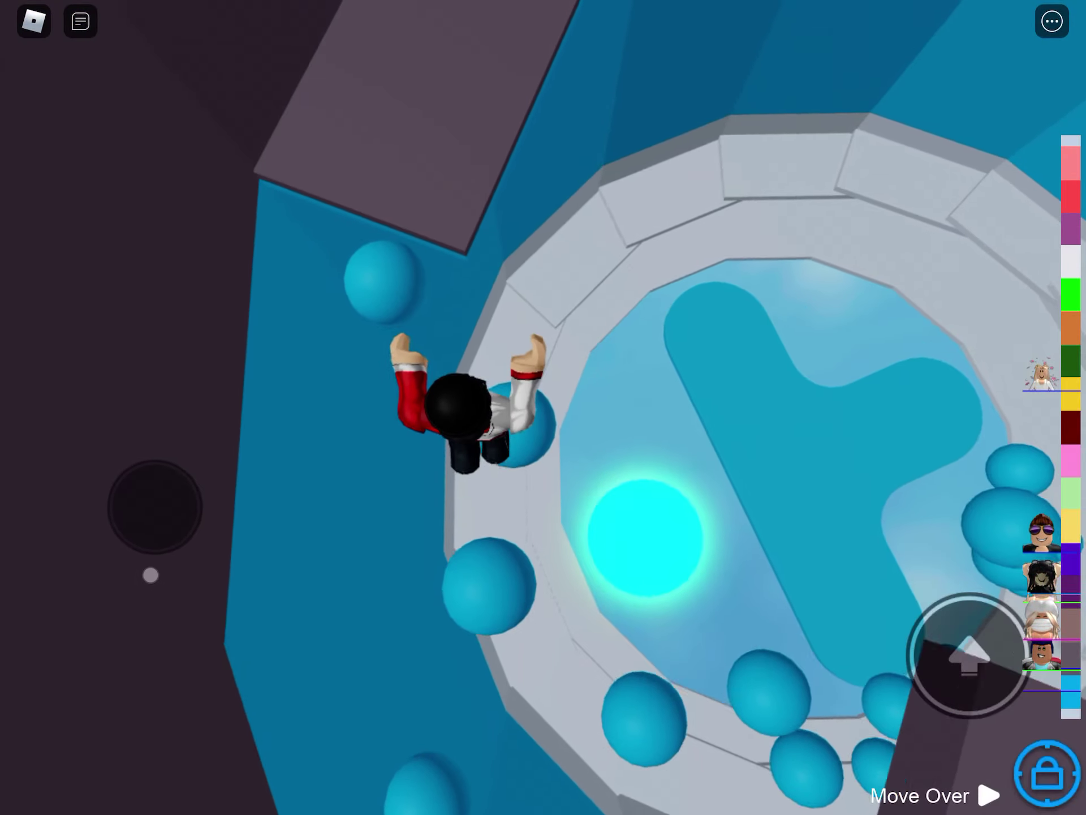
{"action": "left_click_drag", "start_coordinate": [150, 575], "coordinate": [143, 642]}
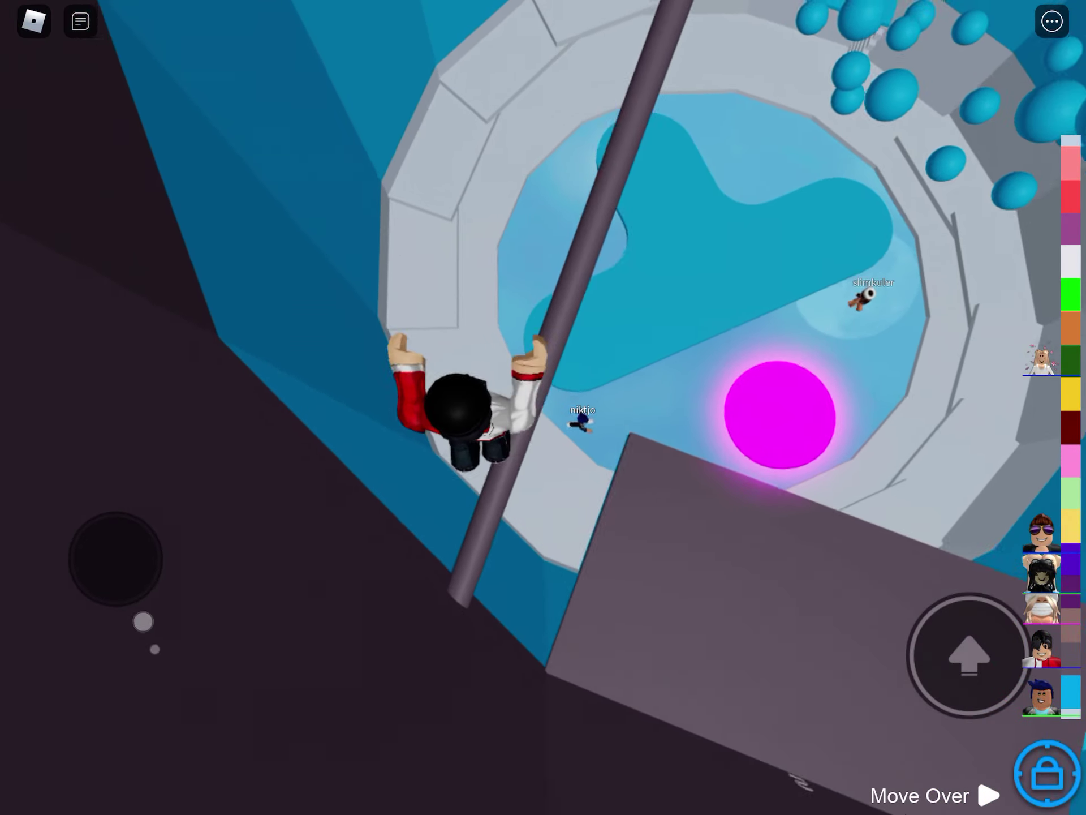
{"action": "mouse_move", "coordinate": [143, 622]}
{"action": "left_mouse_down"}
{"action": "mouse_move", "coordinate": [105, 588]}
{"action": "mouse_move", "coordinate": [89, 603]}
{"action": "left_mouse_up"}
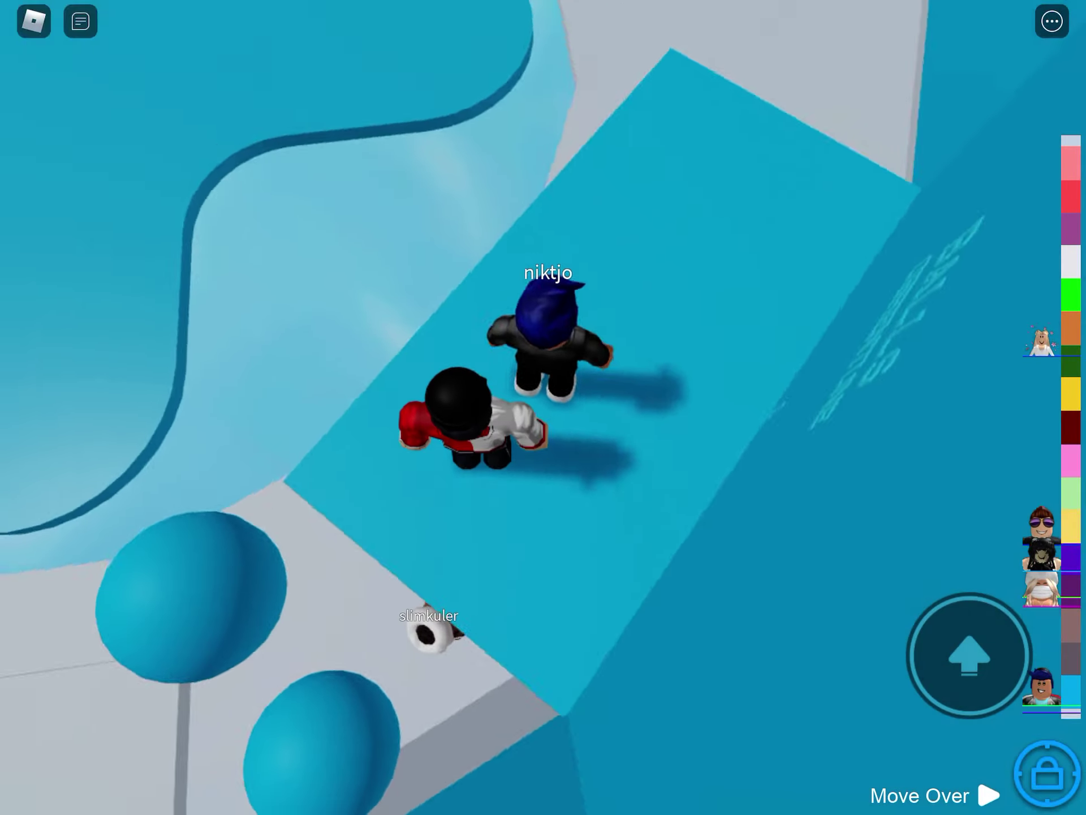
{"action": "left_click_drag", "start_coordinate": [107, 559], "coordinate": [147, 642]}
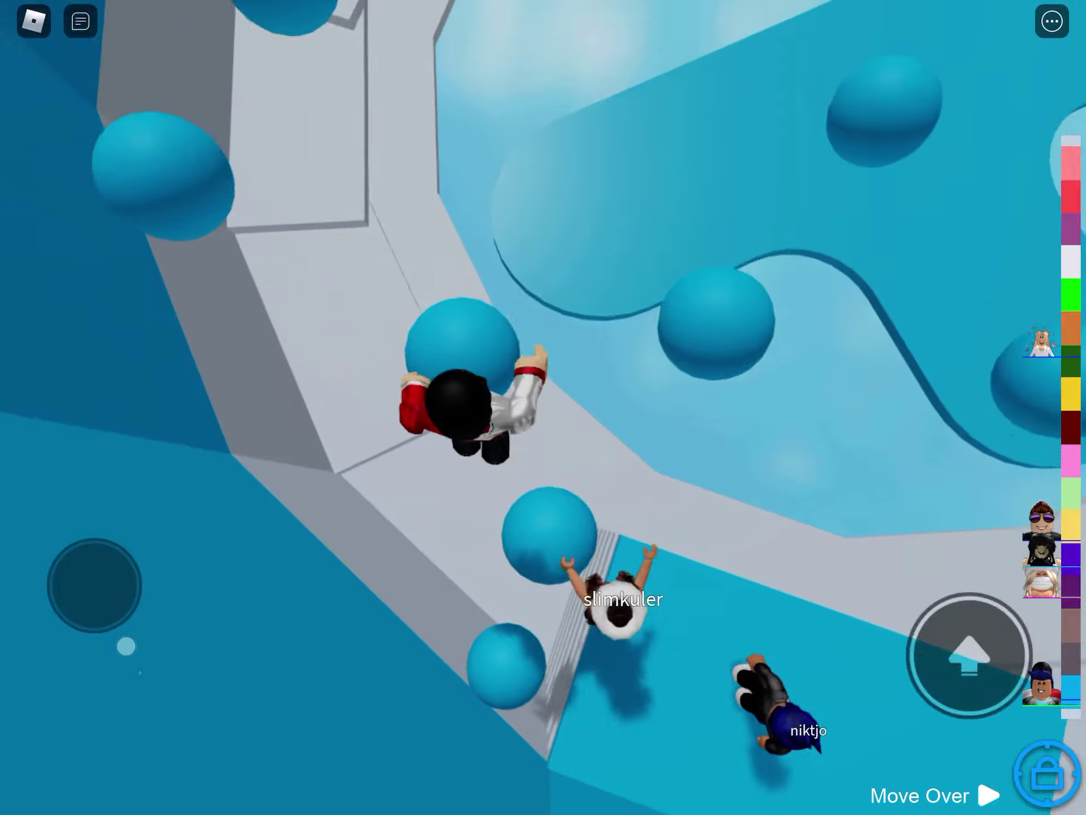
{"action": "mouse_move", "coordinate": [126, 646]}
{"action": "left_mouse_down"}
{"action": "mouse_move", "coordinate": [188, 604]}
{"action": "mouse_move", "coordinate": [108, 652]}
{"action": "mouse_move", "coordinate": [181, 546]}
{"action": "left_mouse_up"}
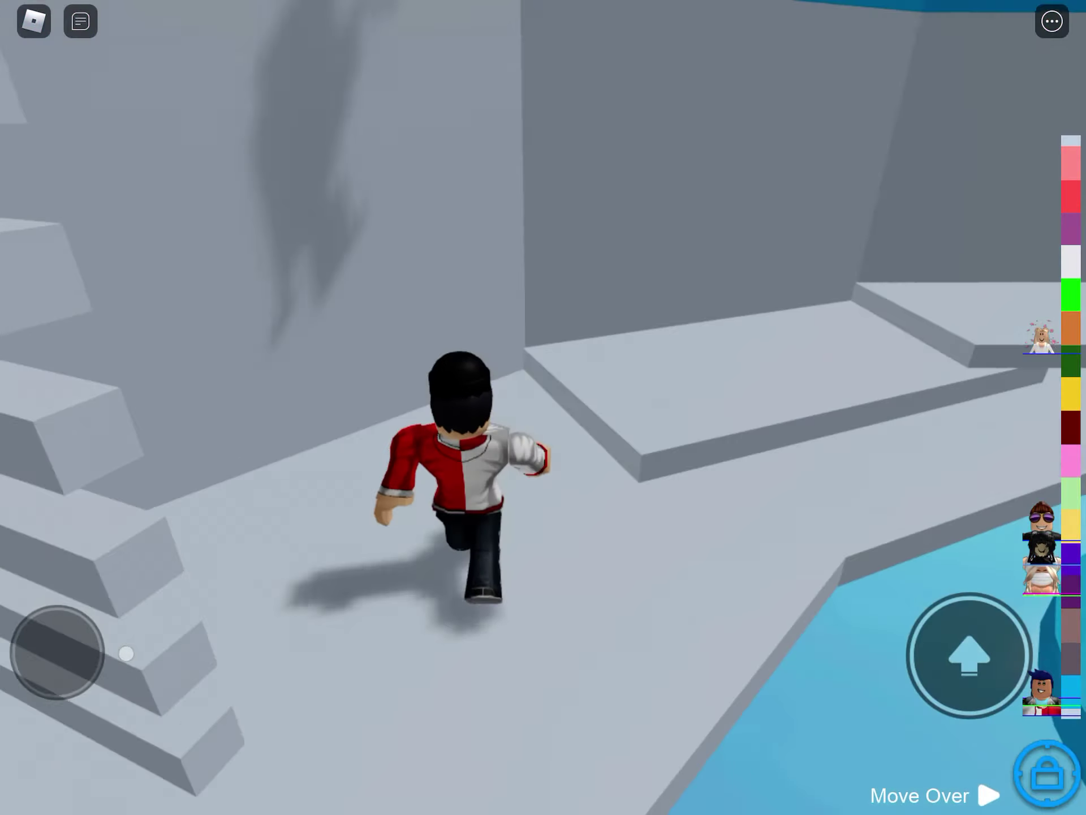
{"action": "mouse_move", "coordinate": [119, 651]}
{"action": "left_mouse_down"}
{"action": "mouse_move", "coordinate": [266, 594]}
{"action": "mouse_move", "coordinate": [131, 518]}
{"action": "mouse_move", "coordinate": [37, 509]}
{"action": "mouse_move", "coordinate": [136, 538]}
{"action": "left_mouse_up"}
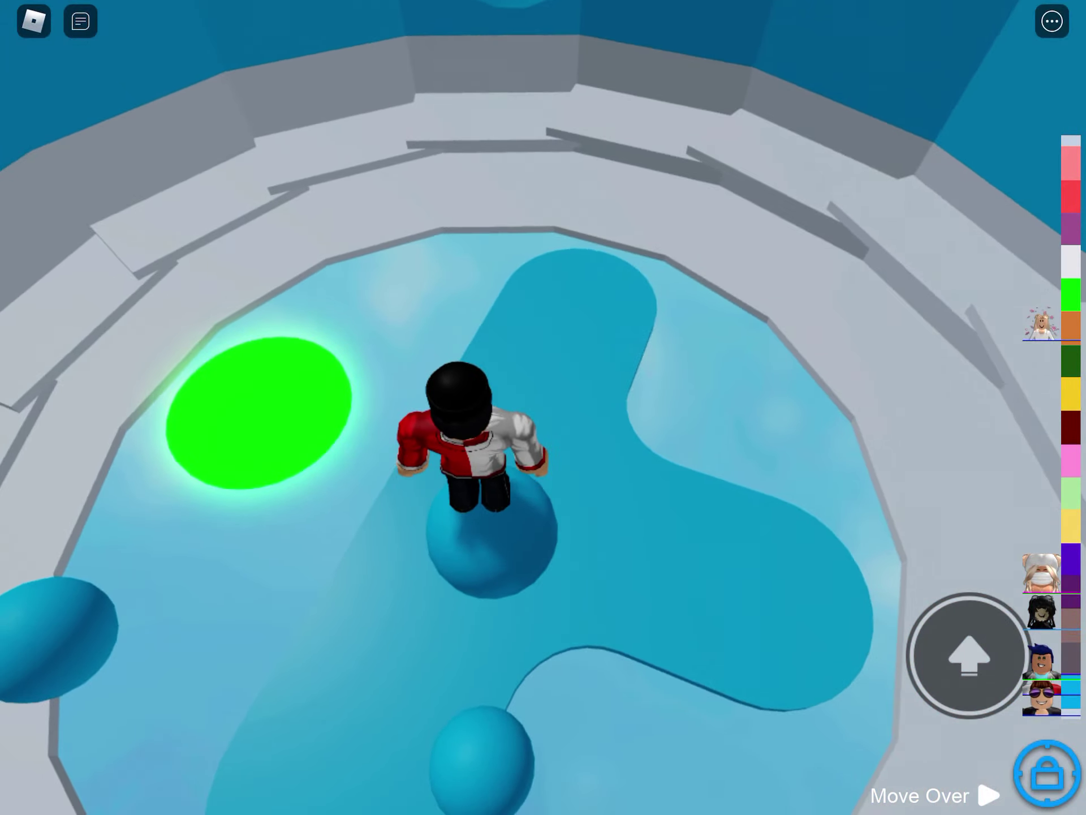
{"action": "left_click_drag", "start_coordinate": [182, 577], "coordinate": [54, 564]}
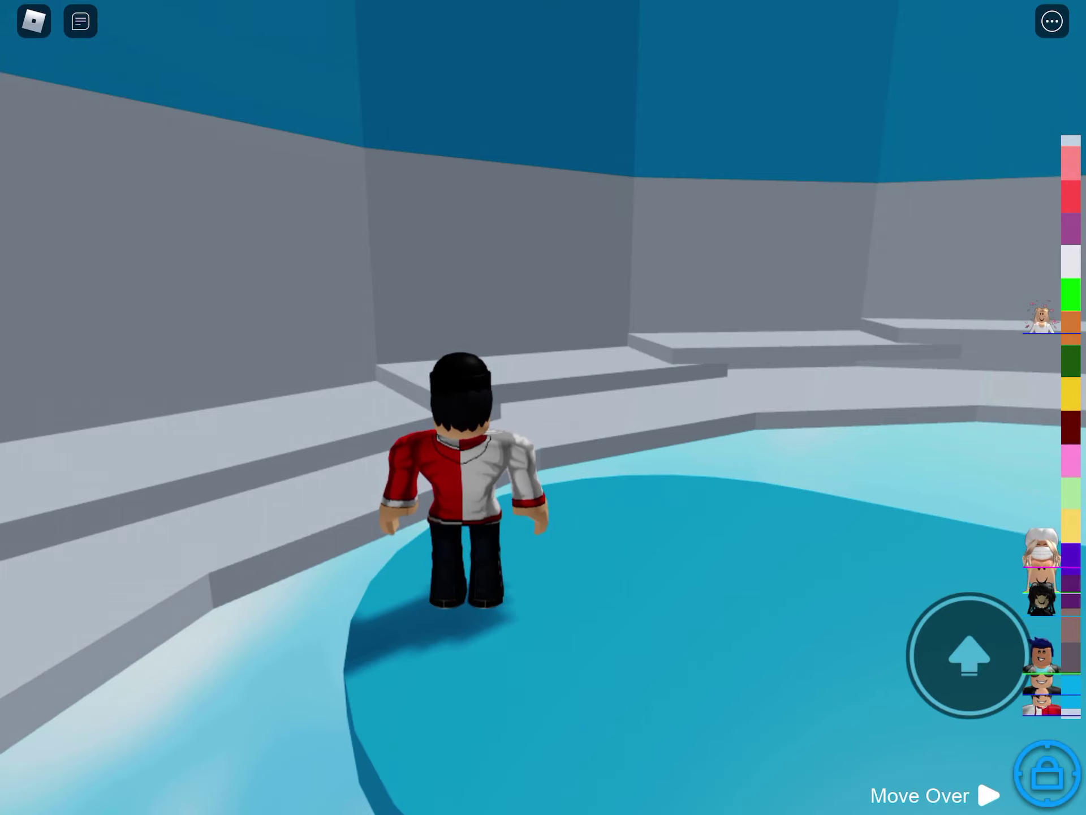
Run up the grey staircase and along the walkway, hopping across the blue spheres
{"action": "mouse_move", "coordinate": [140, 577]}
{"action": "left_mouse_down"}
{"action": "mouse_move", "coordinate": [174, 479]}
{"action": "mouse_move", "coordinate": [188, 486]}
{"action": "left_mouse_up"}
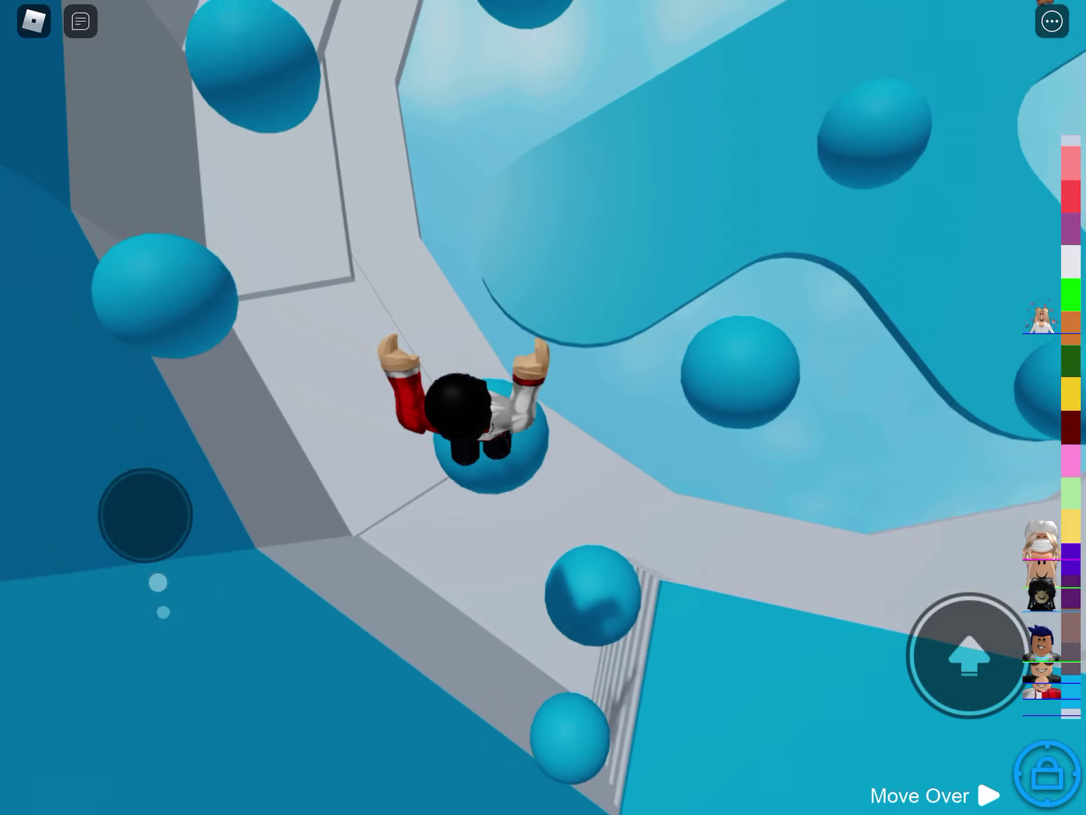
{"action": "left_click_drag", "start_coordinate": [188, 487], "coordinate": [146, 515]}
{"action": "left_click_drag", "start_coordinate": [141, 655], "coordinate": [53, 557]}
{"action": "left_click_drag", "start_coordinate": [122, 660], "coordinate": [136, 534]}
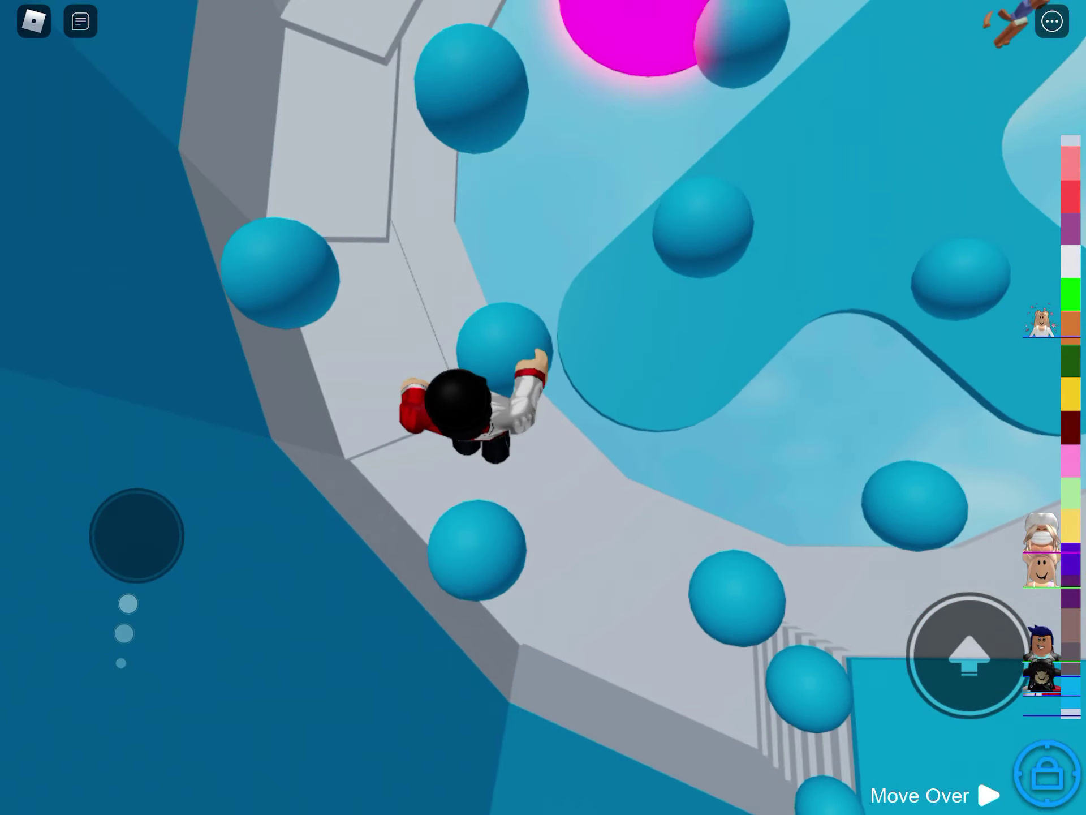
{"action": "left_click_drag", "start_coordinate": [242, 553], "coordinate": [187, 636]}
{"action": "left_click_drag", "start_coordinate": [259, 546], "coordinate": [183, 632]}
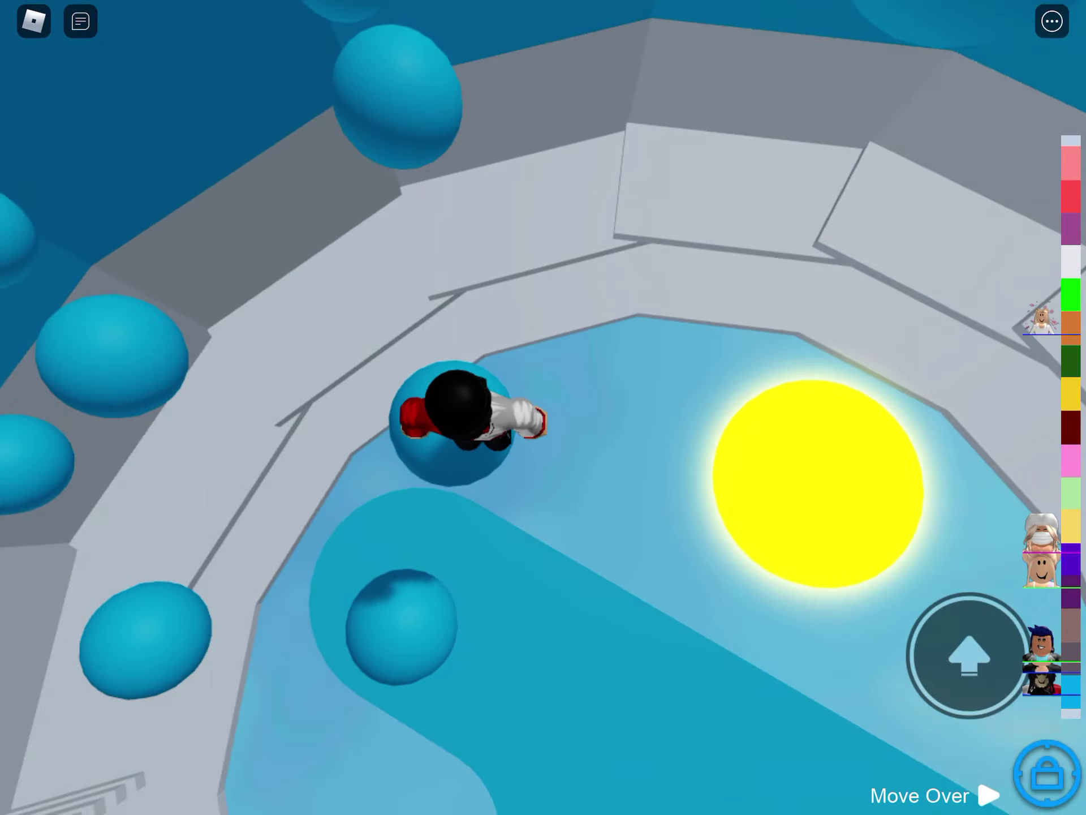
Drop onto the blue floor, follow the walkway to the glowing circle, and jump
{"action": "left_click_drag", "start_coordinate": [53, 539], "coordinate": [93, 679]}
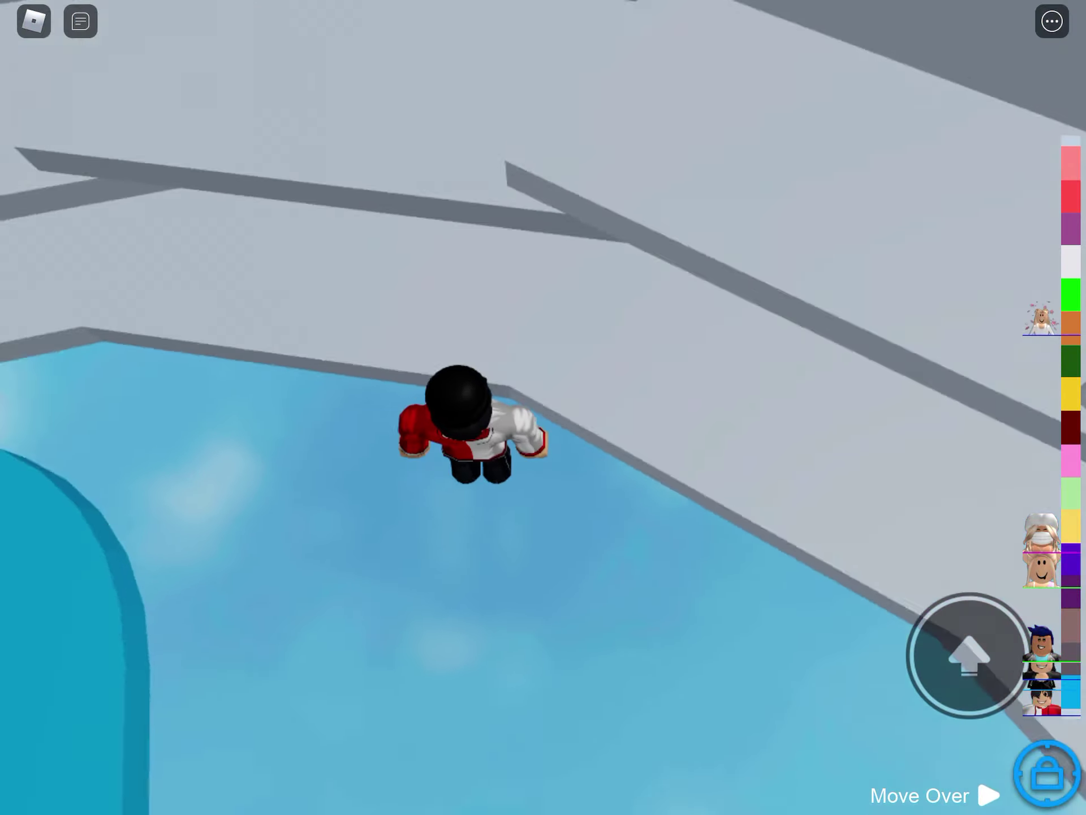
{"action": "left_click_drag", "start_coordinate": [72, 615], "coordinate": [116, 668]}
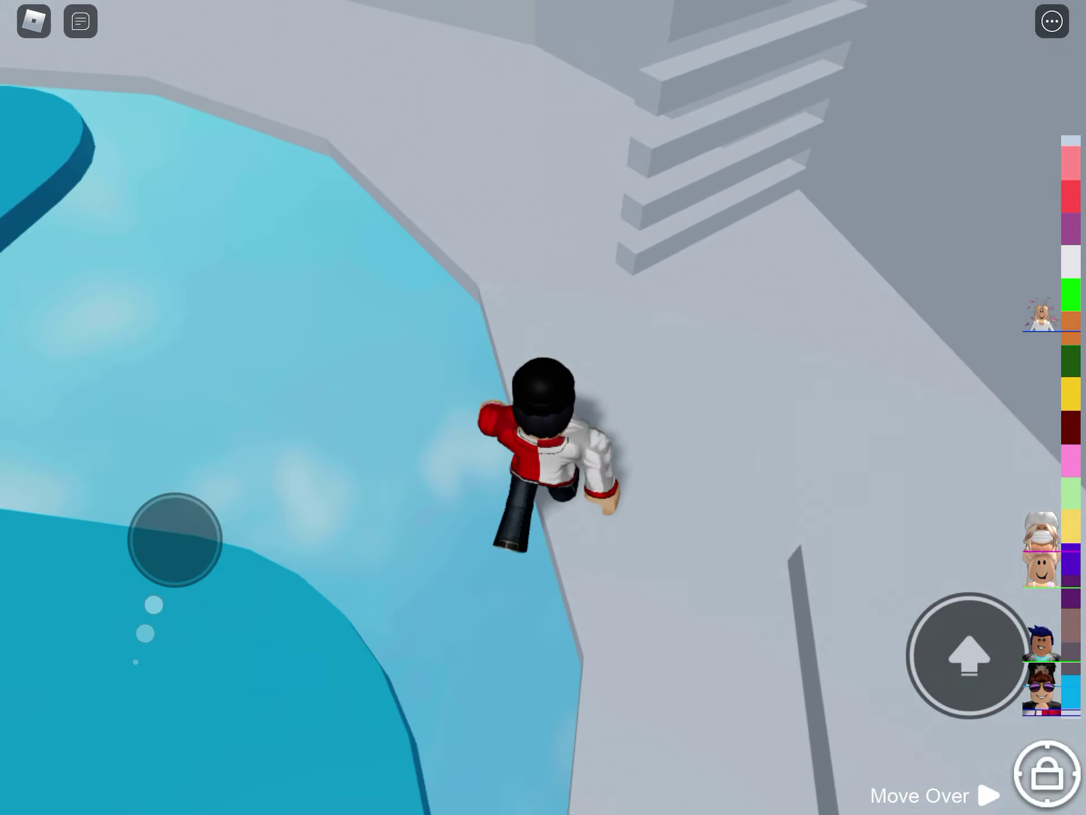
{"action": "mouse_move", "coordinate": [72, 615]}
{"action": "left_mouse_down"}
{"action": "mouse_move", "coordinate": [277, 618]}
{"action": "mouse_move", "coordinate": [107, 547]}
{"action": "mouse_move", "coordinate": [88, 553]}
{"action": "left_mouse_up"}
{"action": "left_click_drag", "start_coordinate": [127, 606], "coordinate": [127, 586]}
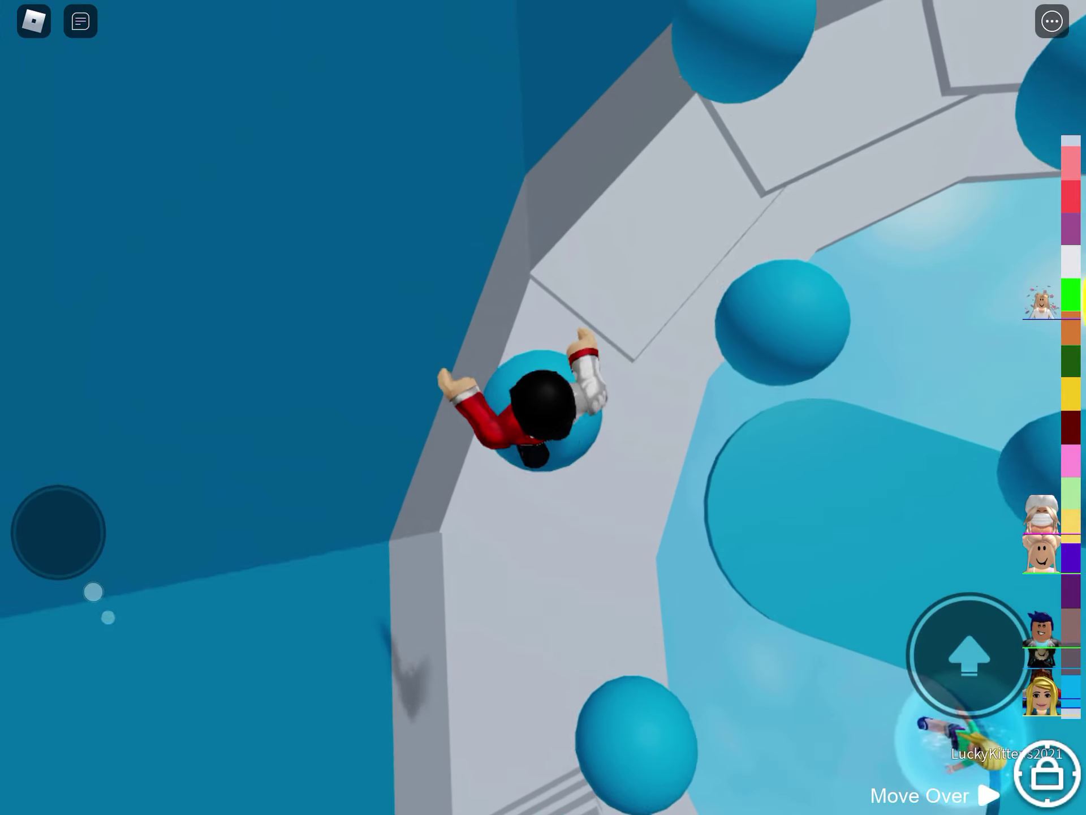
{"action": "left_click_drag", "start_coordinate": [196, 597], "coordinate": [154, 652]}
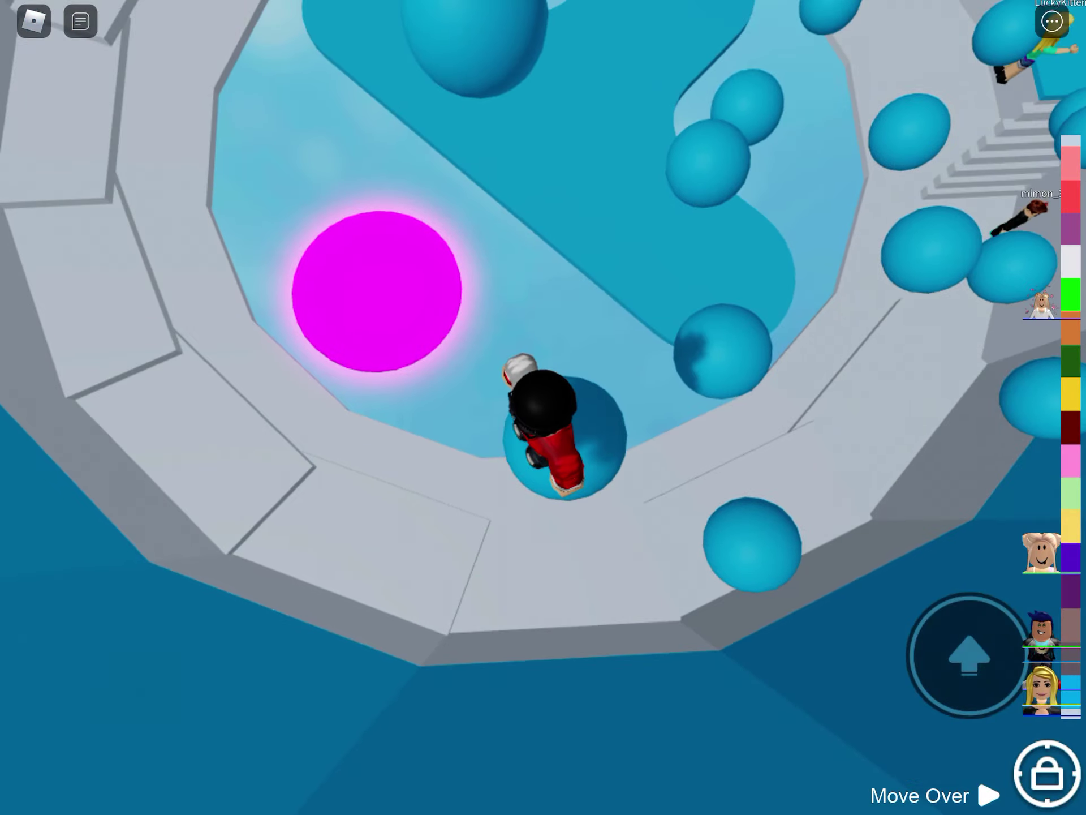
{"action": "left_click_drag", "start_coordinate": [102, 534], "coordinate": [121, 642]}
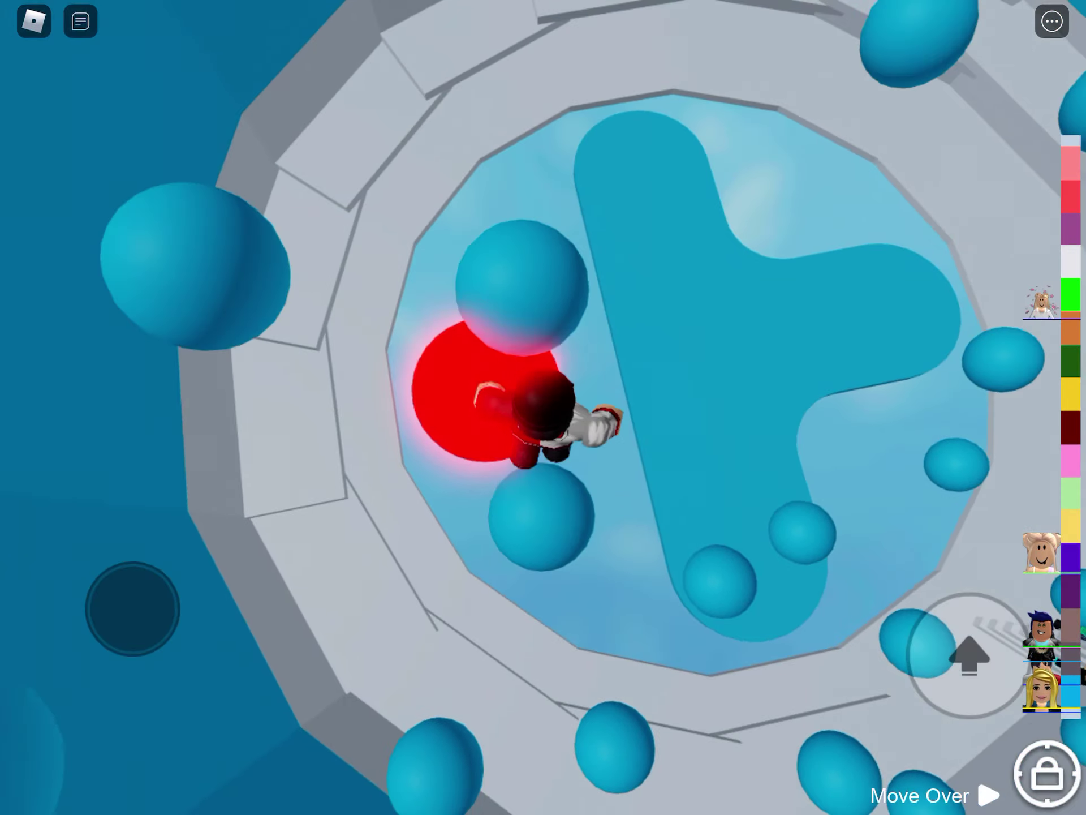
{"action": "left_click", "coordinate": [968, 655]}
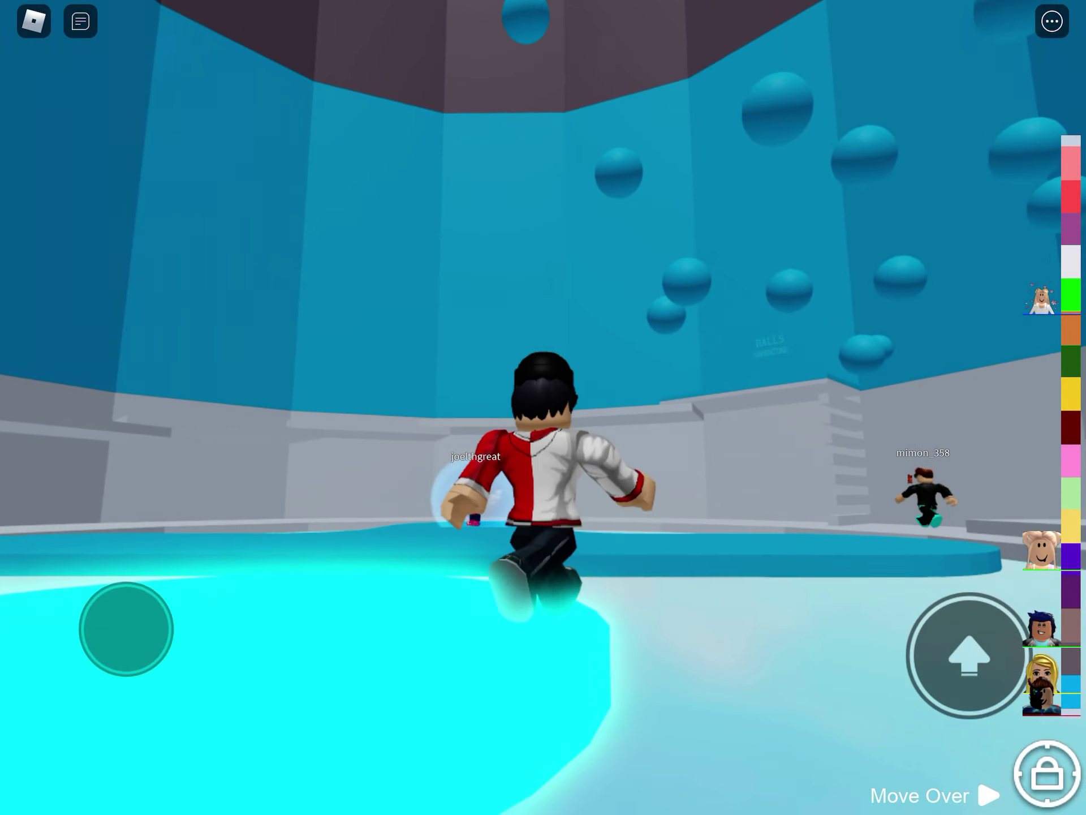
Turn on Shift Lock to keep the camera behind the avatar, and walk forward
{"action": "left_click", "coordinate": [1047, 774]}
{"action": "mouse_move", "coordinate": [170, 571]}
{"action": "left_mouse_down"}
{"action": "mouse_move", "coordinate": [132, 622]}
{"action": "mouse_move", "coordinate": [133, 643]}
{"action": "left_mouse_up"}
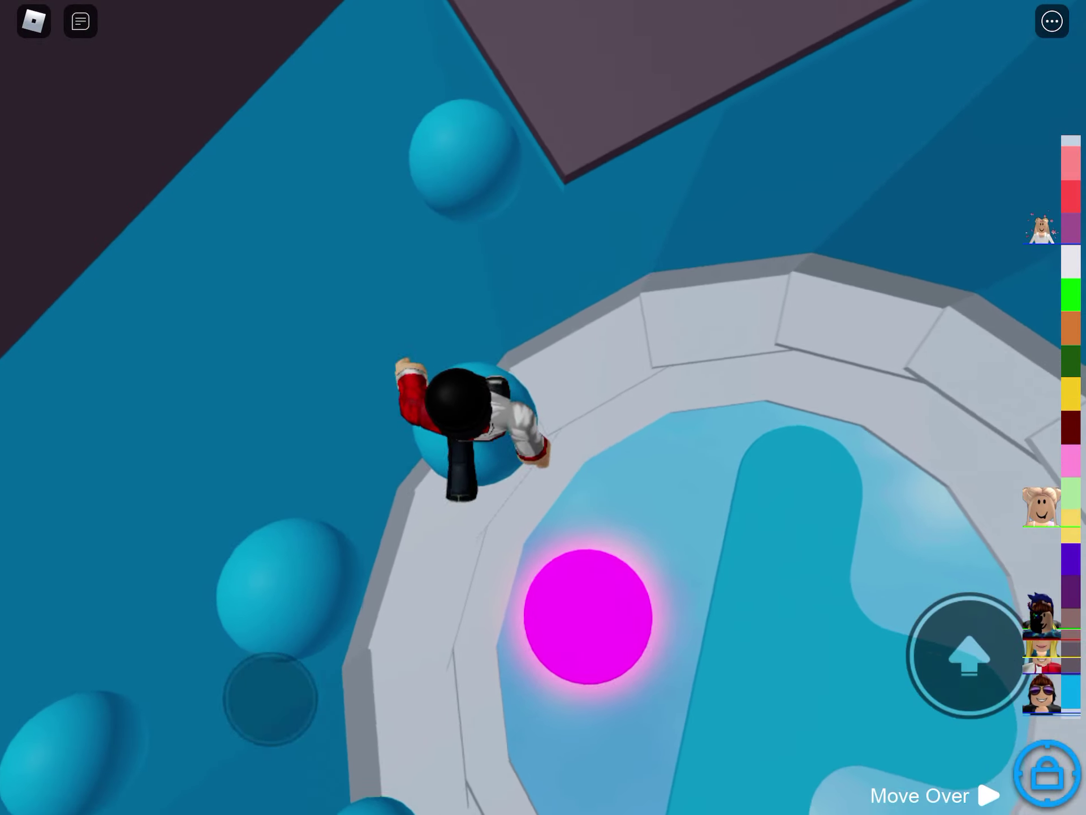
Cross toward the magenta pad, ride the spinning bar, and walk into the blue ball room
{"action": "mouse_move", "coordinate": [150, 679]}
{"action": "left_mouse_down"}
{"action": "mouse_move", "coordinate": [222, 663]}
{"action": "mouse_move", "coordinate": [212, 658]}
{"action": "left_mouse_up"}
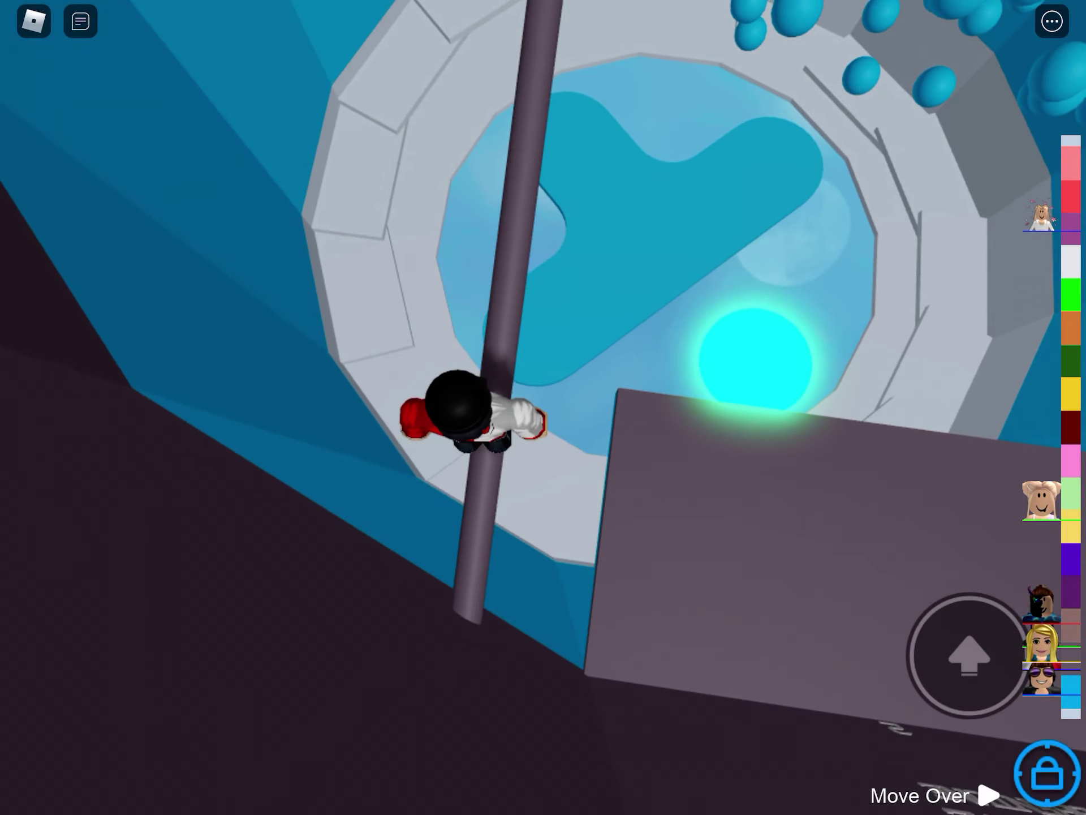
{"action": "left_click_drag", "start_coordinate": [119, 642], "coordinate": [140, 594]}
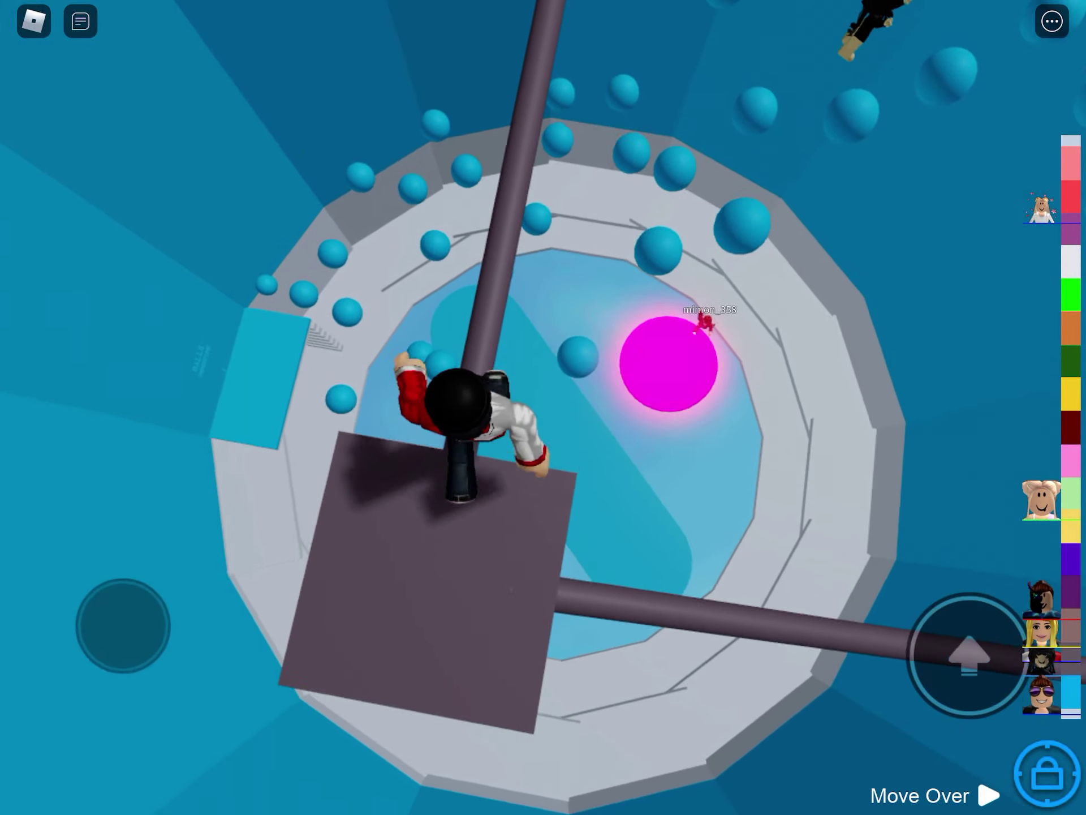
{"action": "mouse_move", "coordinate": [81, 570]}
{"action": "left_mouse_down"}
{"action": "mouse_move", "coordinate": [113, 654]}
{"action": "mouse_move", "coordinate": [151, 620]}
{"action": "left_mouse_up"}
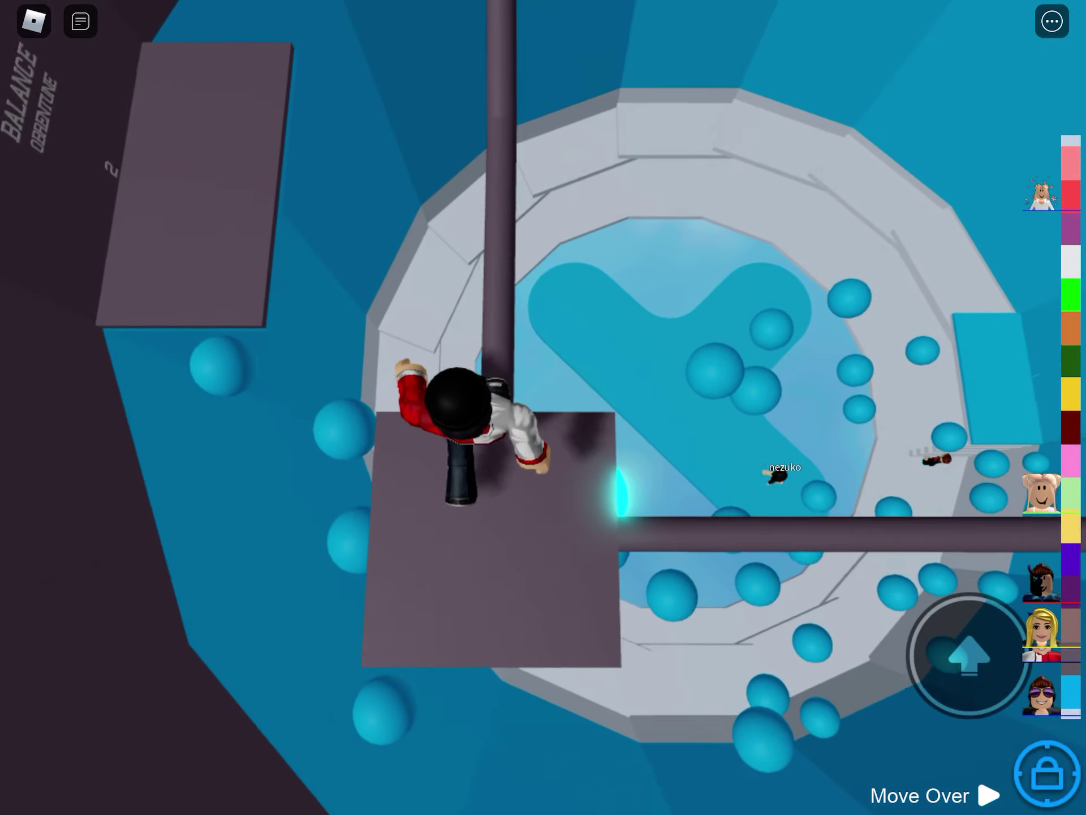
{"action": "mouse_move", "coordinate": [115, 563]}
{"action": "left_mouse_down"}
{"action": "mouse_move", "coordinate": [106, 568]}
{"action": "mouse_move", "coordinate": [177, 586]}
{"action": "left_mouse_up"}
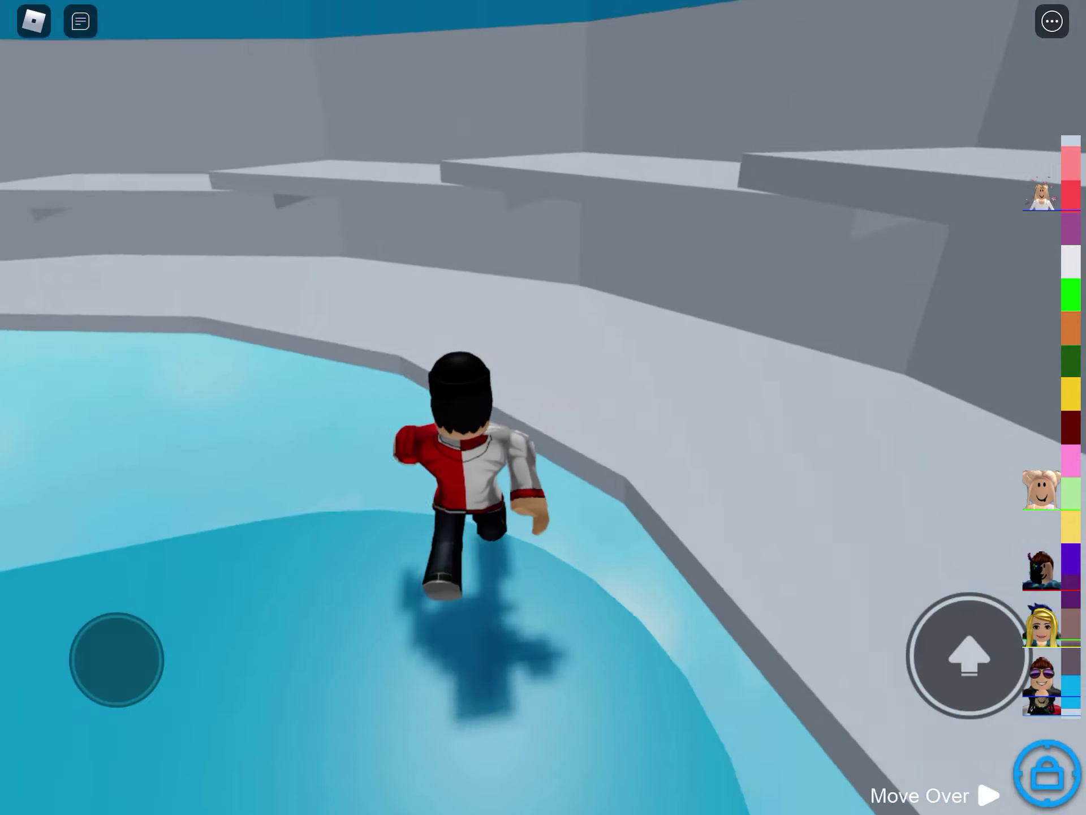
{"action": "left_click_drag", "start_coordinate": [117, 659], "coordinate": [125, 545]}
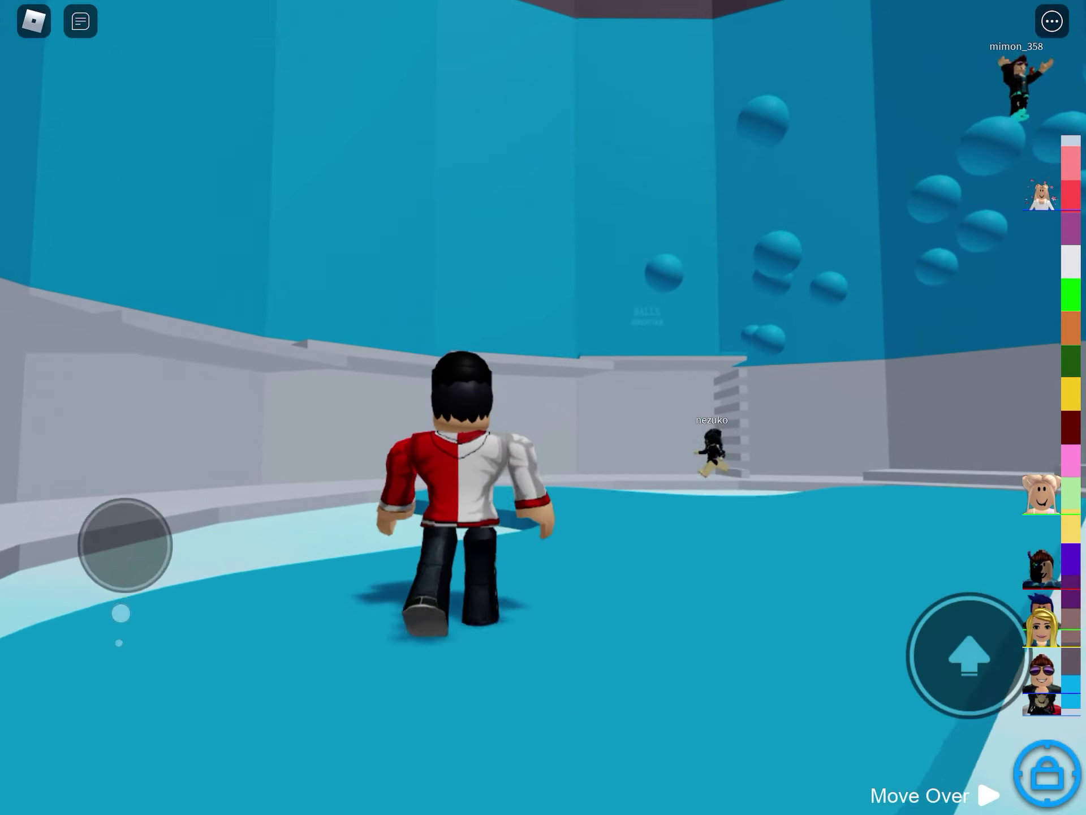
Walk toward the grey wall until the disconnect error appears, then pull down Control Center
{"action": "mouse_move", "coordinate": [253, 516]}
{"action": "left_mouse_down"}
{"action": "mouse_move", "coordinate": [287, 505]}
{"action": "mouse_move", "coordinate": [186, 504]}
{"action": "mouse_move", "coordinate": [196, 499]}
{"action": "mouse_move", "coordinate": [168, 493]}
{"action": "mouse_move", "coordinate": [188, 487]}
{"action": "mouse_move", "coordinate": [177, 483]}
{"action": "mouse_move", "coordinate": [112, 575]}
{"action": "mouse_move", "coordinate": [219, 618]}
{"action": "mouse_move", "coordinate": [235, 545]}
{"action": "mouse_move", "coordinate": [110, 549]}
{"action": "mouse_move", "coordinate": [260, 582]}
{"action": "mouse_move", "coordinate": [204, 625]}
{"action": "mouse_move", "coordinate": [311, 684]}
{"action": "mouse_move", "coordinate": [264, 654]}
{"action": "mouse_move", "coordinate": [322, 599]}
{"action": "mouse_move", "coordinate": [179, 528]}
{"action": "mouse_move", "coordinate": [226, 526]}
{"action": "mouse_move", "coordinate": [190, 674]}
{"action": "mouse_move", "coordinate": [305, 581]}
{"action": "mouse_move", "coordinate": [189, 521]}
{"action": "mouse_move", "coordinate": [94, 558]}
{"action": "mouse_move", "coordinate": [211, 680]}
{"action": "mouse_move", "coordinate": [195, 545]}
{"action": "mouse_move", "coordinate": [173, 553]}
{"action": "mouse_move", "coordinate": [159, 648]}
{"action": "mouse_move", "coordinate": [138, 529]}
{"action": "left_mouse_up"}
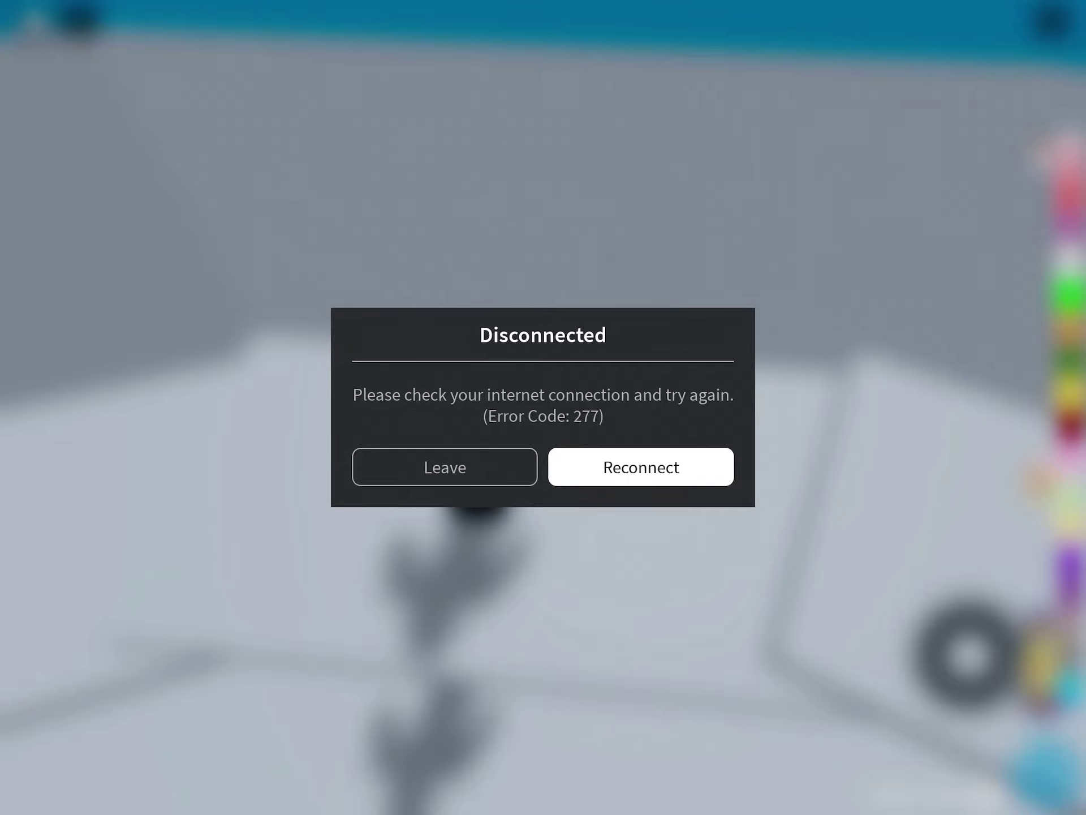
{"action": "left_click_drag", "start_coordinate": [1019, 4], "coordinate": [1019, 339]}
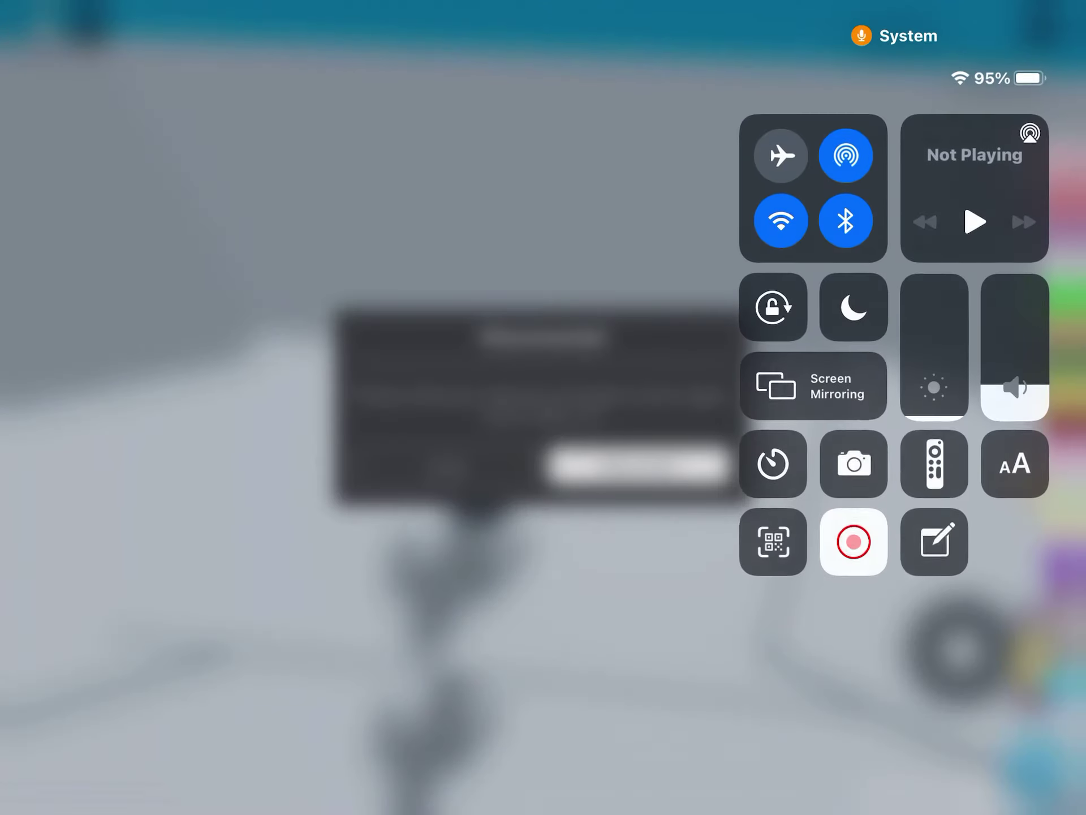